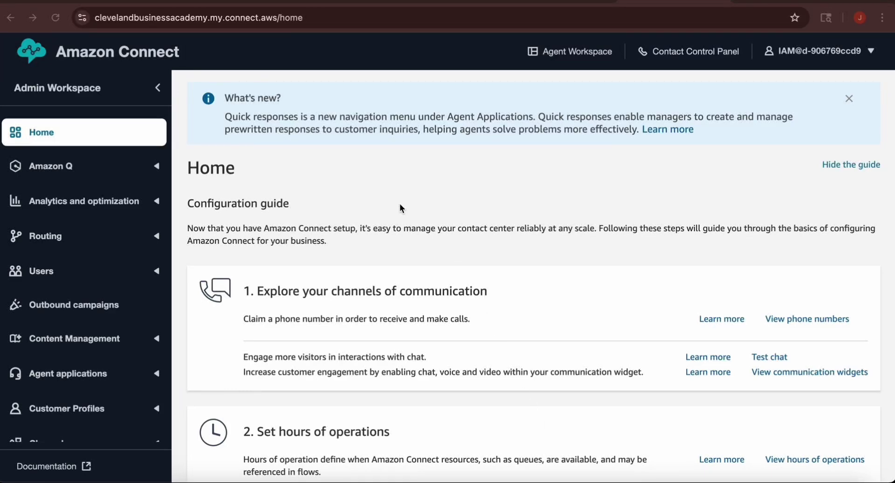
Step: Create a new inbound contact flow from Routing > Flows
{"action": "scroll", "coordinate": [400, 204], "scroll_direction": "down", "scroll_amount": 6}
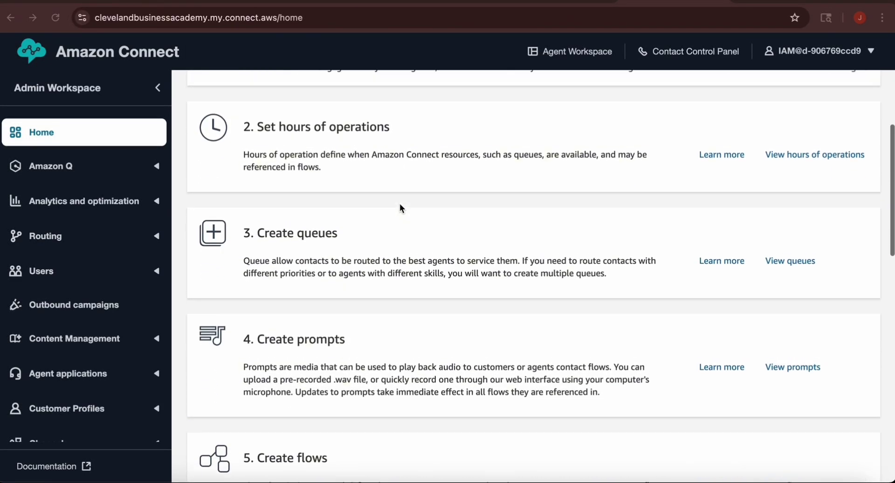
{"action": "scroll", "coordinate": [400, 206], "scroll_direction": "down", "scroll_amount": 2}
{"action": "scroll", "coordinate": [399, 205], "scroll_direction": "down", "scroll_amount": 1}
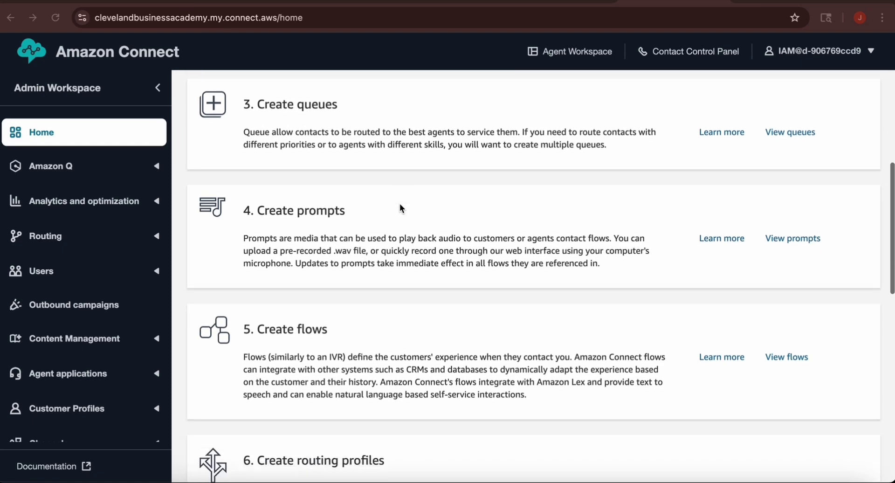
{"action": "scroll", "coordinate": [399, 208], "scroll_direction": "down", "scroll_amount": 2}
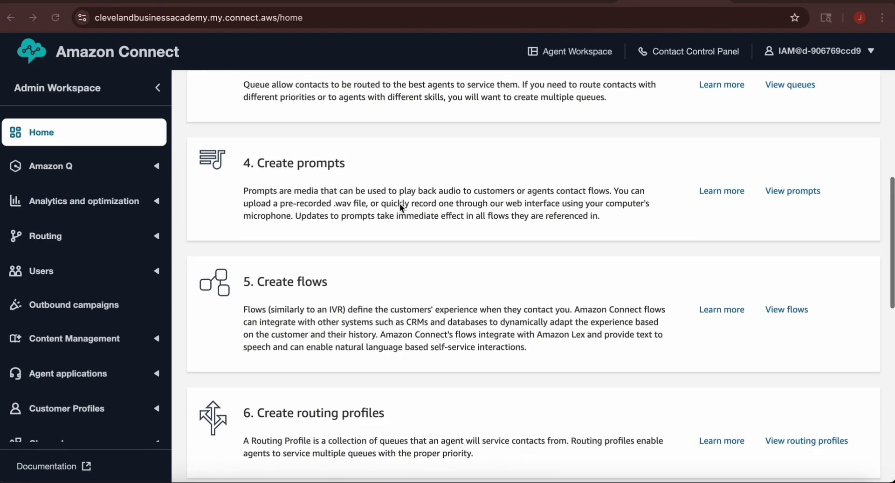
{"action": "scroll", "coordinate": [399, 203], "scroll_direction": "down", "scroll_amount": 2}
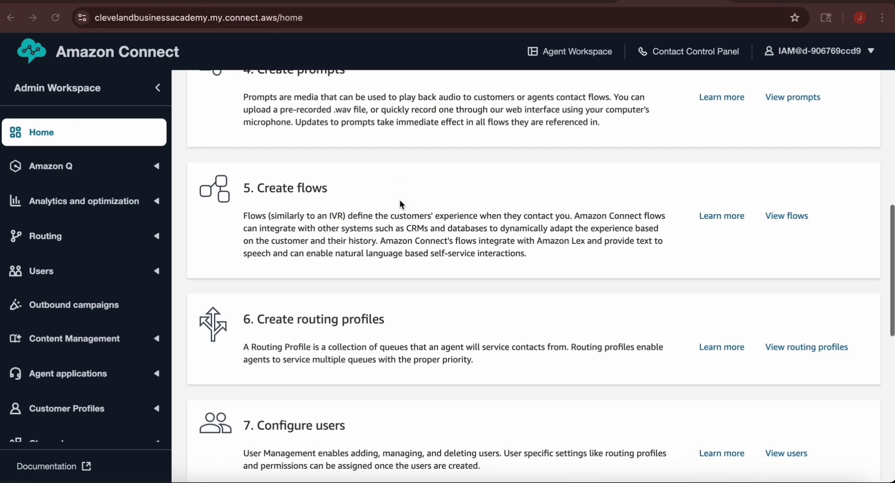
{"action": "scroll", "coordinate": [400, 204], "scroll_direction": "down", "scroll_amount": 3}
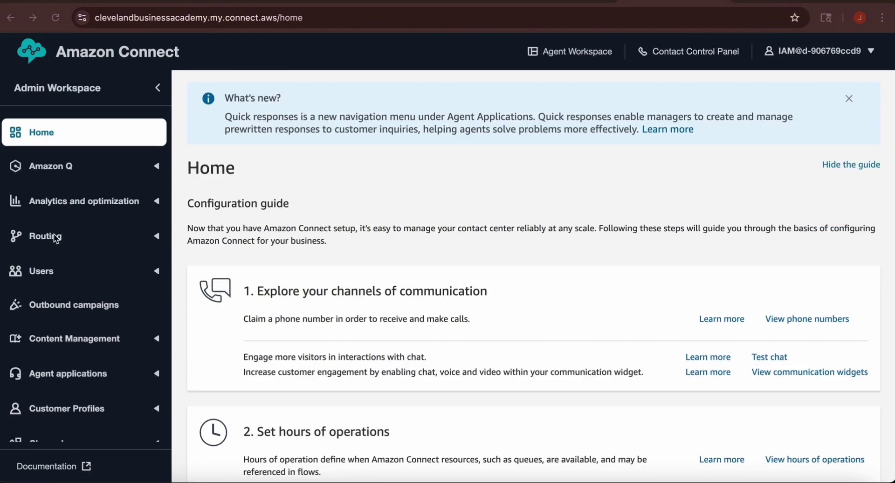
{"action": "left_click", "coordinate": [158, 238]}
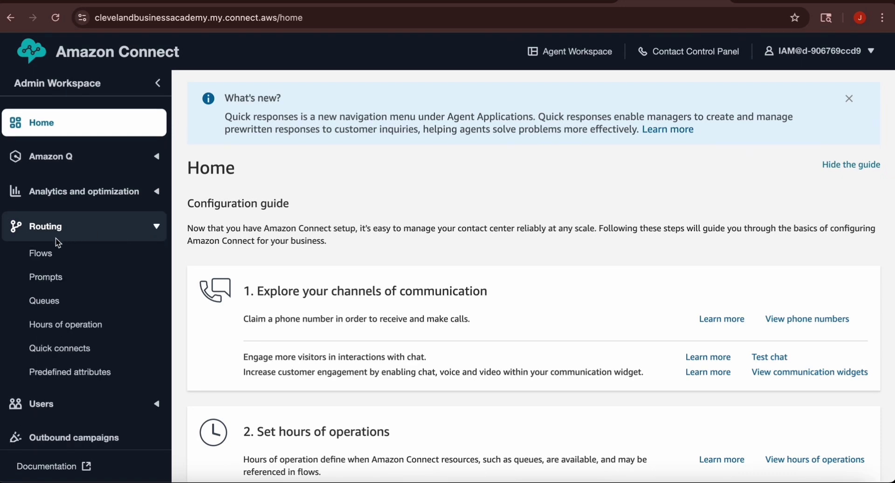
{"action": "left_click", "coordinate": [45, 253]}
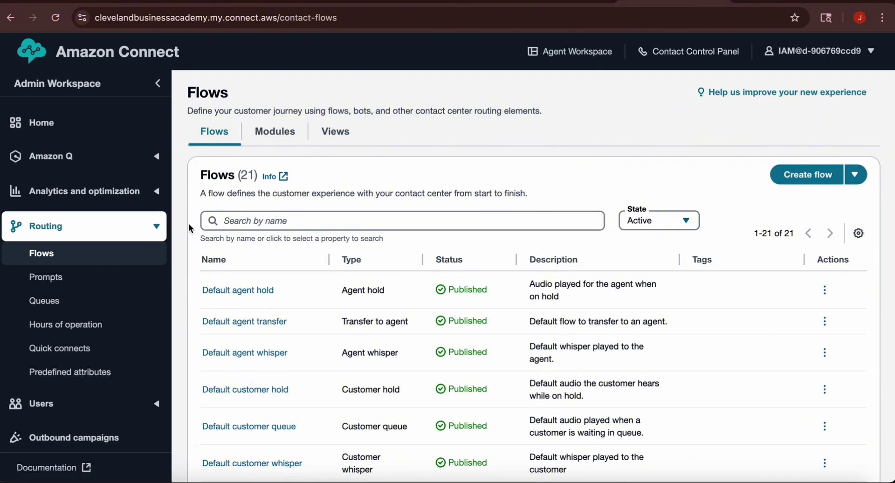
{"action": "left_click", "coordinate": [803, 180]}
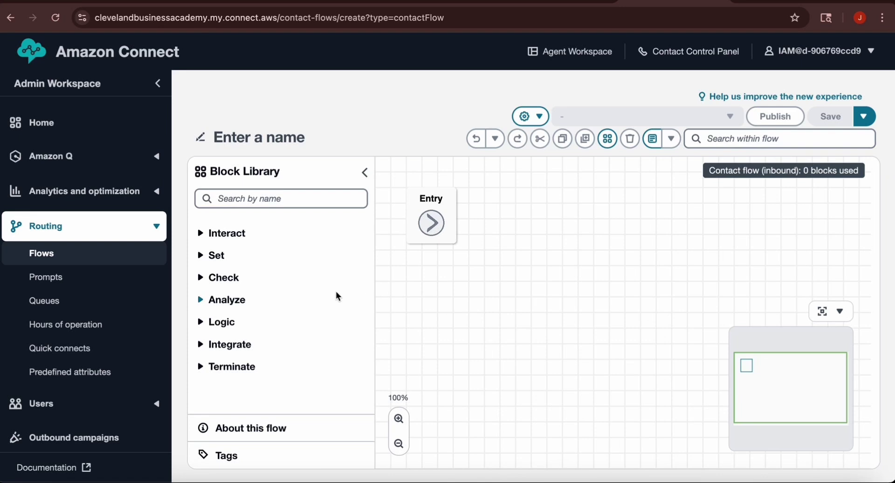
Step: Expand the Interact group in the Block Library down to Play prompt
{"action": "left_click", "coordinate": [201, 233]}
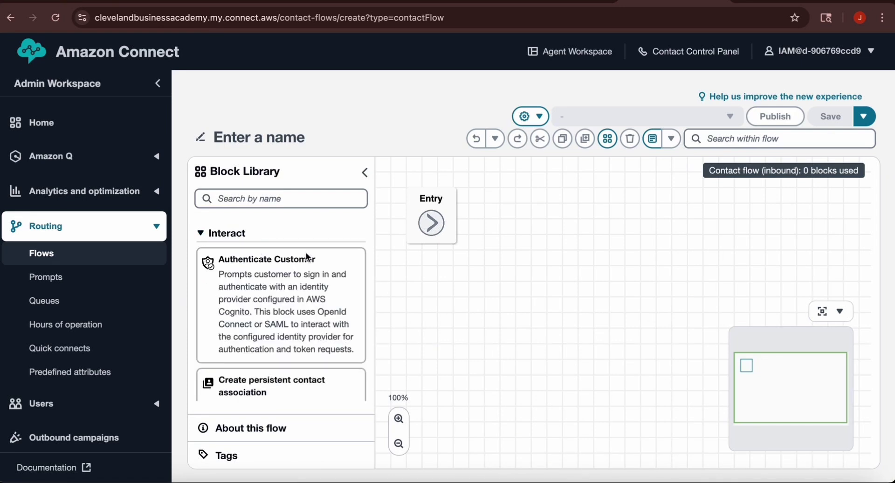
{"action": "scroll", "coordinate": [306, 252], "scroll_direction": "down", "scroll_amount": 3}
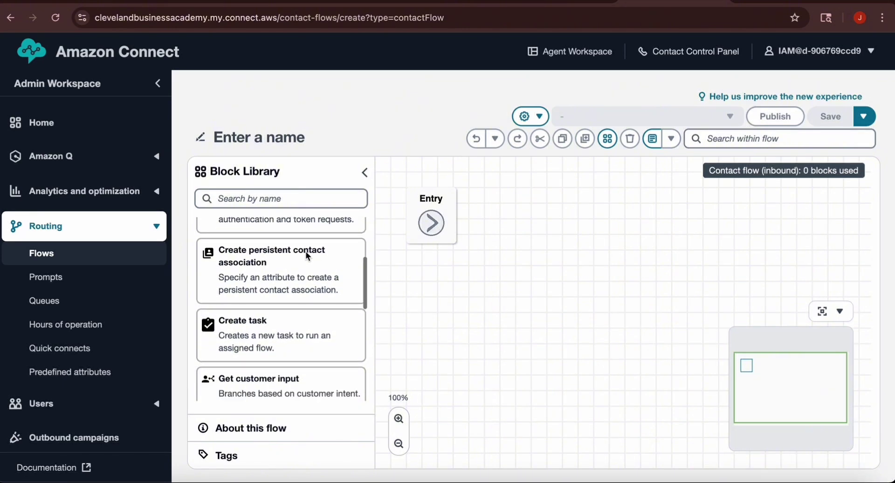
{"action": "scroll", "coordinate": [306, 248], "scroll_direction": "down", "scroll_amount": 2}
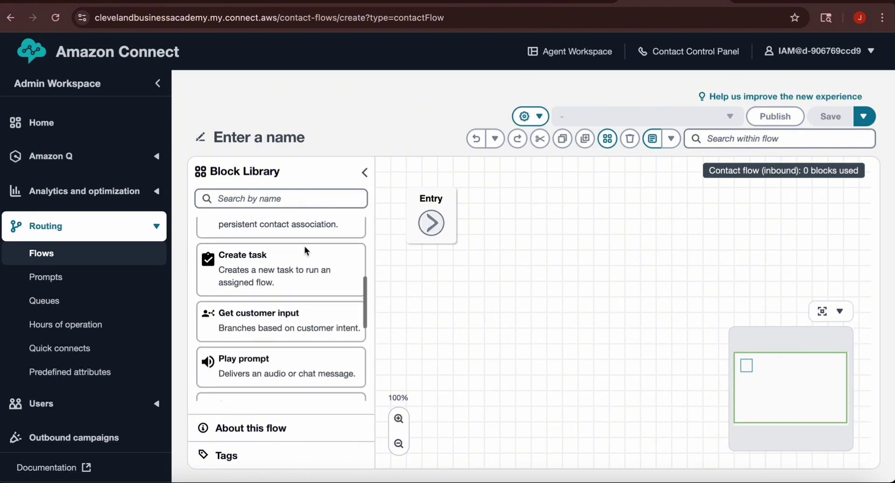
{"action": "scroll", "coordinate": [304, 245], "scroll_direction": "down", "scroll_amount": 1}
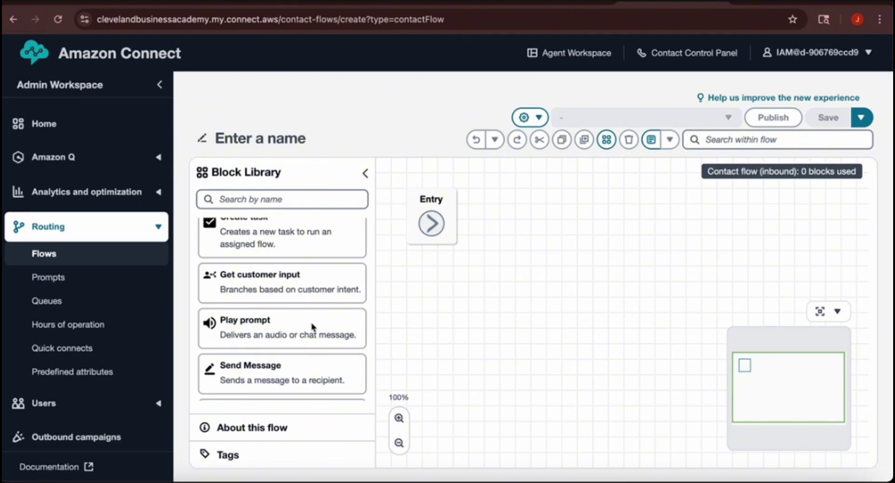
Step: Place a Play prompt block on the canvas and link the Entry block to it
{"action": "left_click_drag", "start_coordinate": [311, 325], "coordinate": [586, 222]}
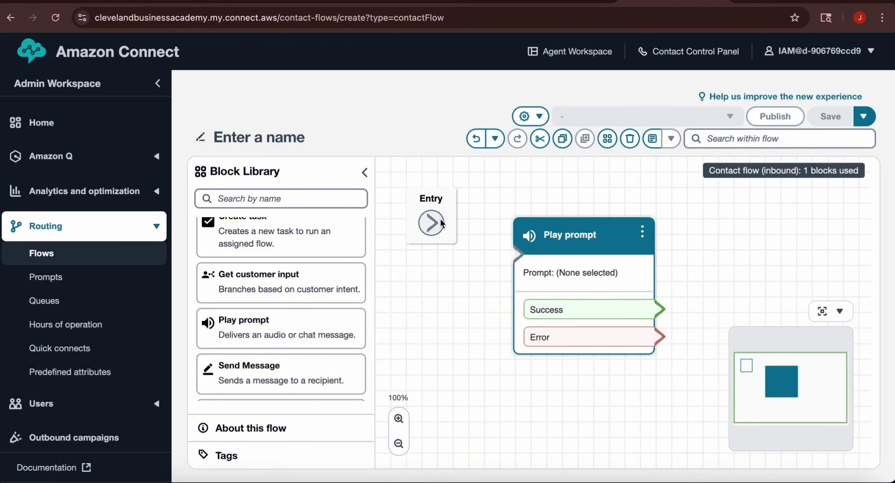
{"action": "left_click_drag", "start_coordinate": [438, 219], "coordinate": [520, 256]}
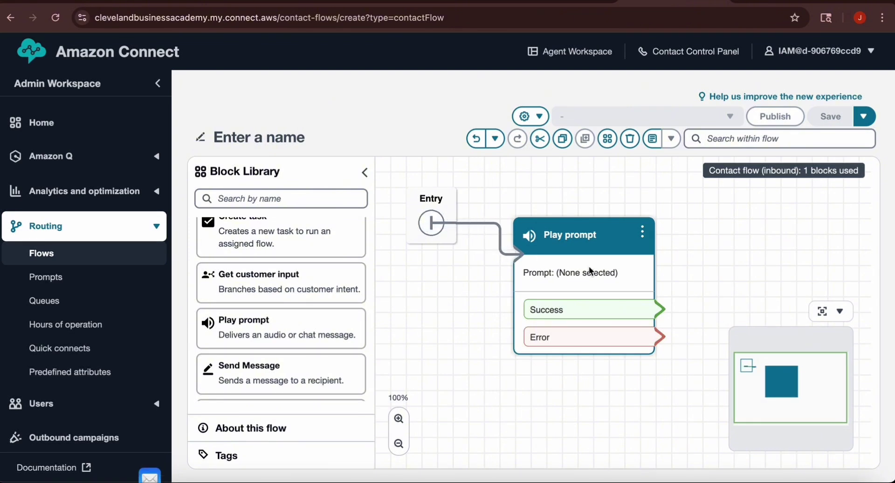
{"action": "left_click", "coordinate": [644, 230]}
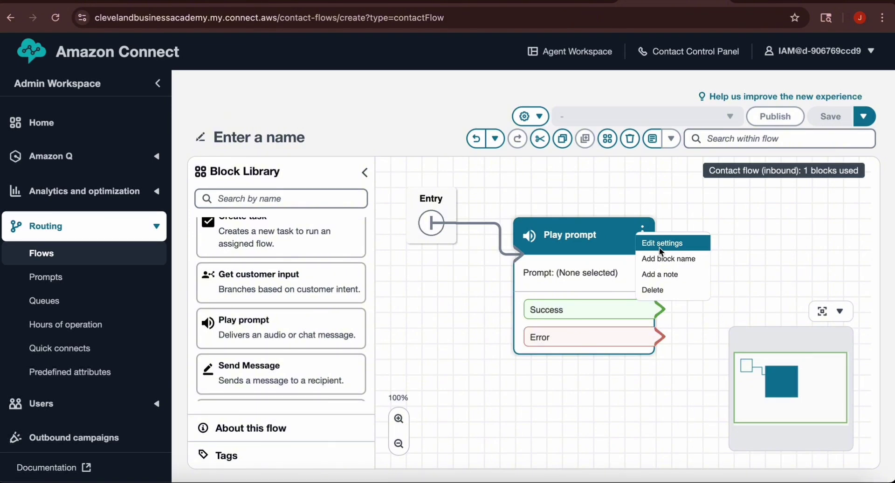
Step: Name the prompt 'Intro' with text-to-speech 'Hello, Thank you for calling ABC company.' and save
{"action": "left_click", "coordinate": [659, 247]}
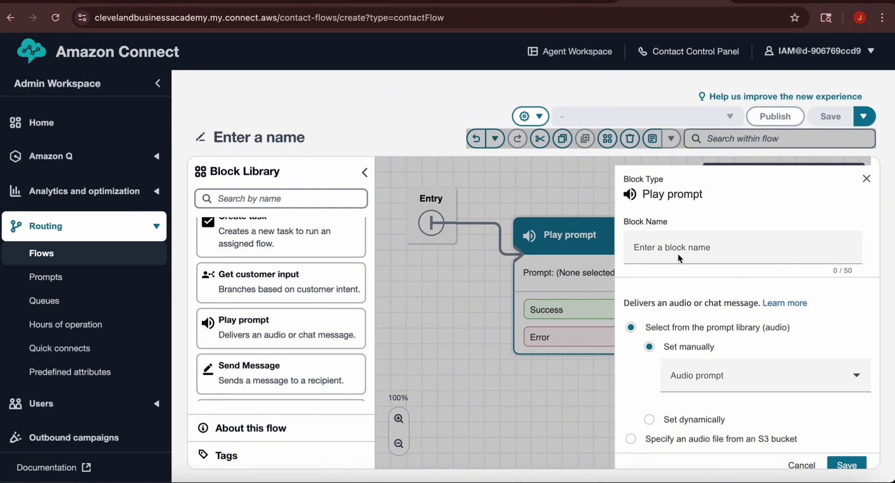
{"action": "left_click", "coordinate": [678, 253]}
{"action": "type", "text": "Intro"}
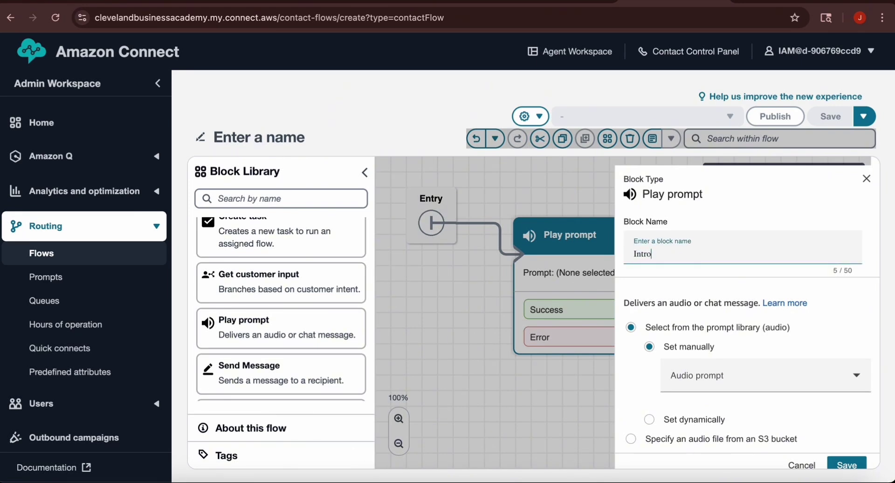
{"action": "scroll", "coordinate": [710, 285], "scroll_direction": "down", "scroll_amount": 1}
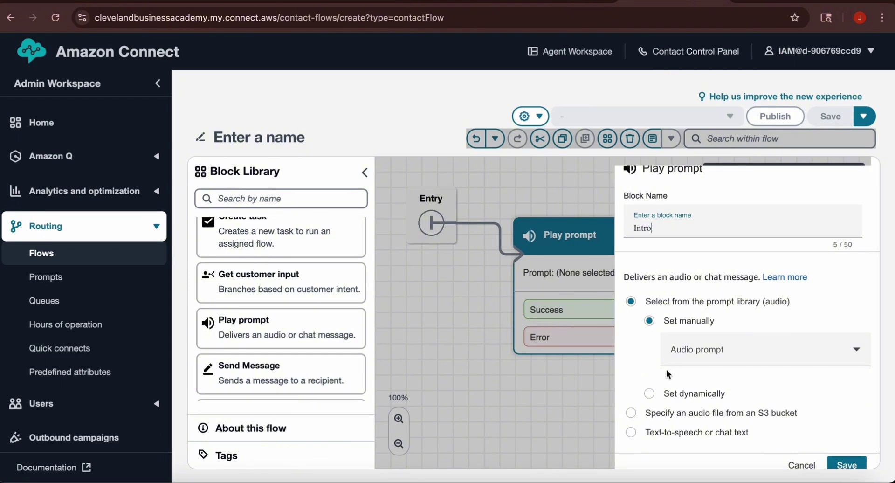
{"action": "left_click", "coordinate": [631, 432]}
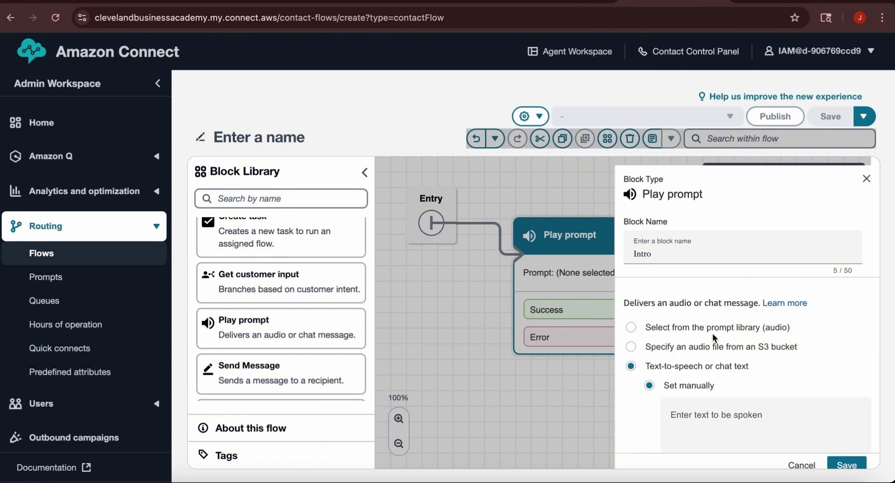
{"action": "scroll", "coordinate": [713, 331], "scroll_direction": "down", "scroll_amount": 4}
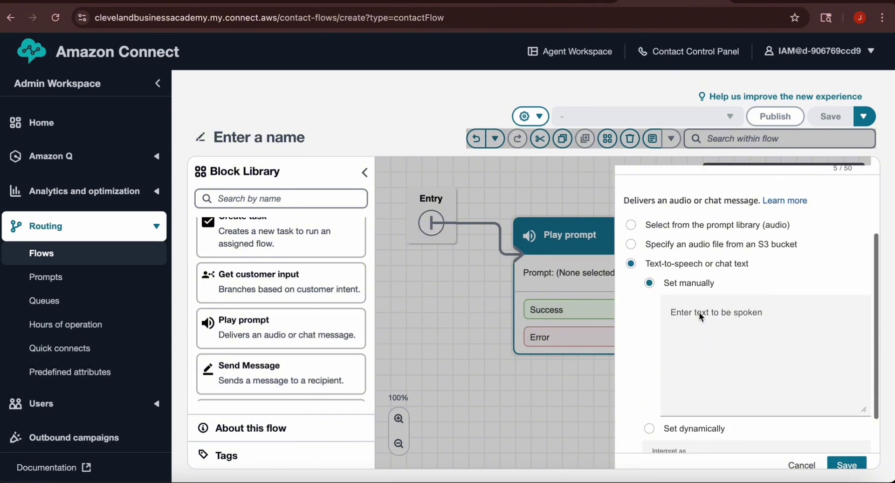
{"action": "left_click", "coordinate": [698, 312]}
{"action": "type", "text": "He"}
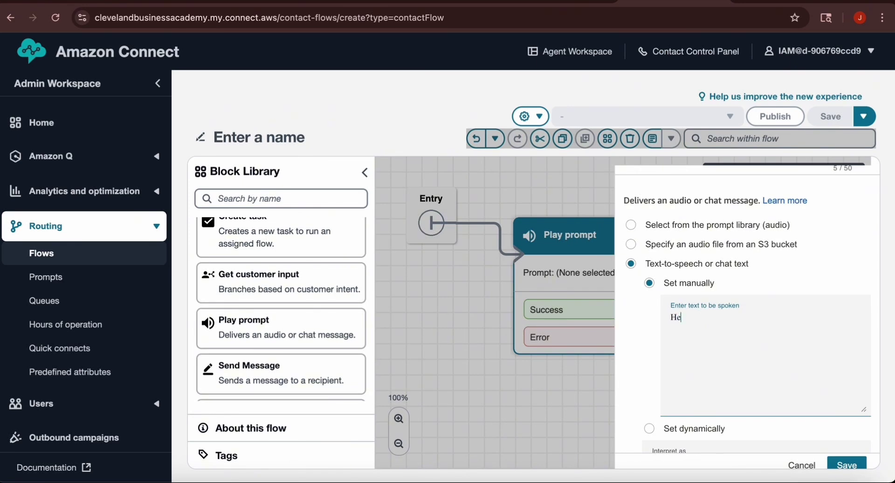
{"action": "type", "text": "llo, Thank you for calling AB"}
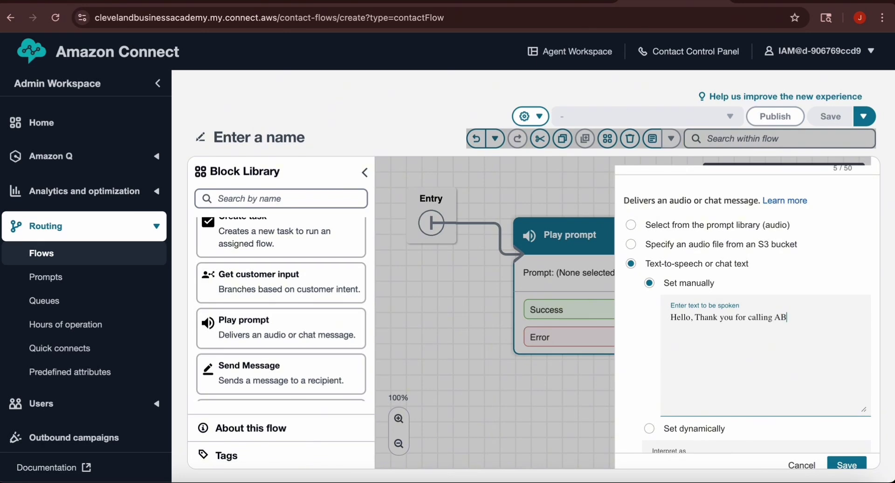
{"action": "type", "text": "C company."}
{"action": "scroll", "coordinate": [732, 317], "scroll_direction": "down", "scroll_amount": 1}
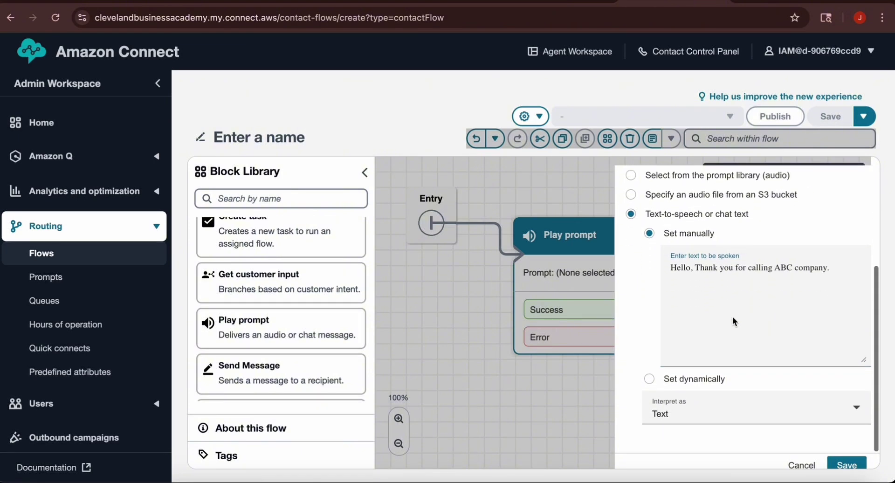
{"action": "left_click", "coordinate": [855, 465]}
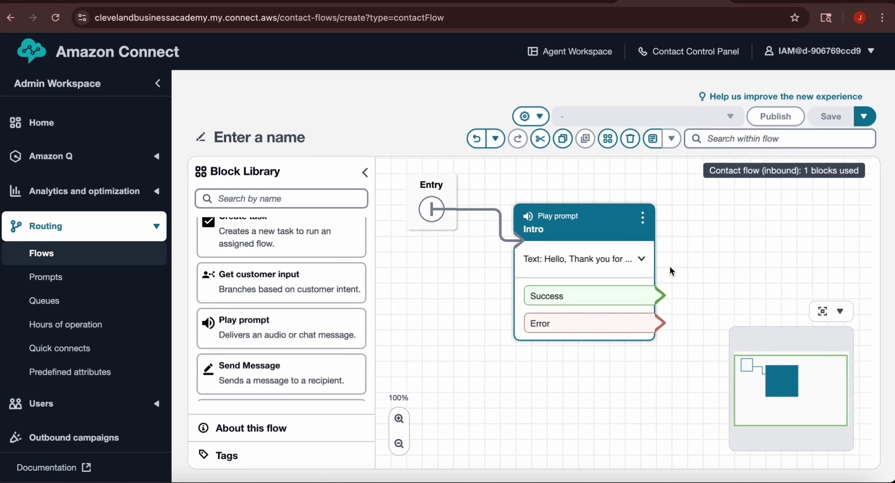
{"action": "left_click", "coordinate": [399, 444]}
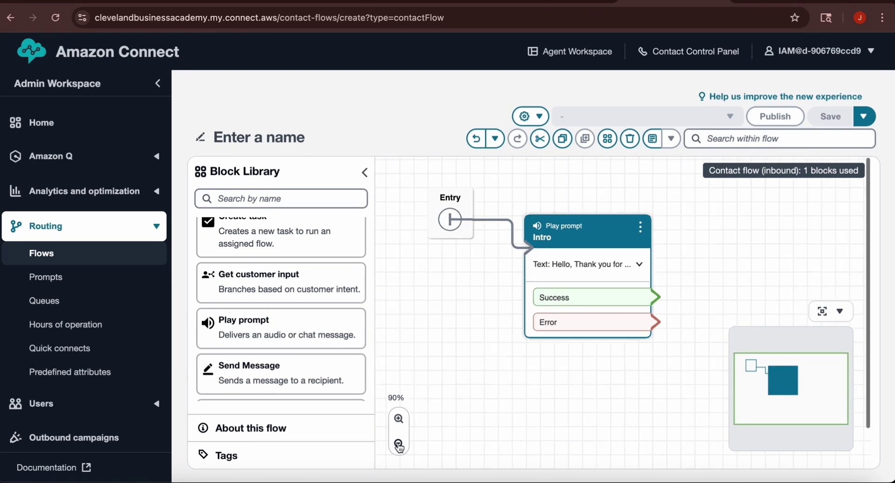
{"action": "left_click", "coordinate": [398, 444]}
{"action": "left_click", "coordinate": [398, 444]}
{"action": "left_click", "coordinate": [399, 444]}
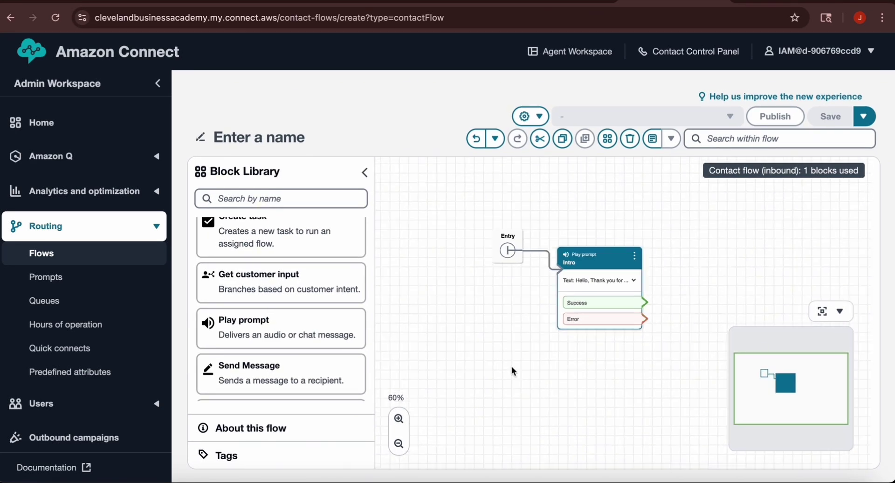
{"action": "left_click_drag", "start_coordinate": [592, 257], "coordinate": [597, 200]}
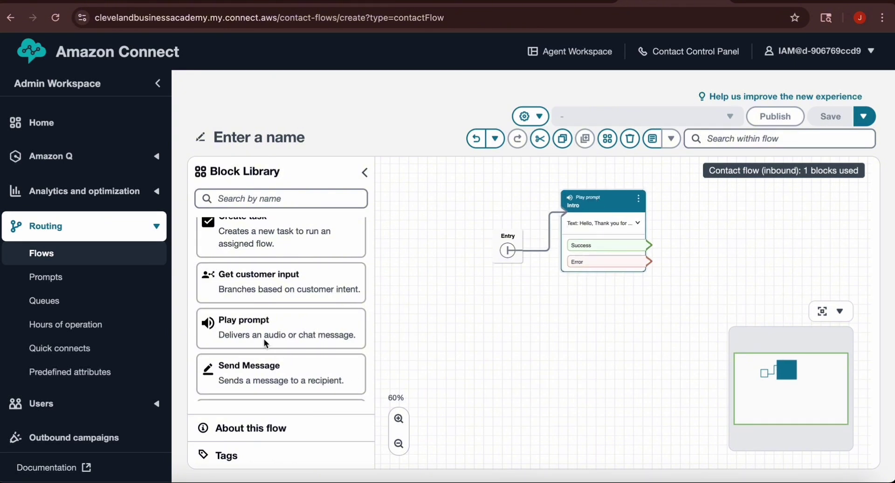
{"action": "scroll", "coordinate": [264, 338], "scroll_direction": "down", "scroll_amount": 5}
{"action": "scroll", "coordinate": [265, 344], "scroll_direction": "down", "scroll_amount": 2}
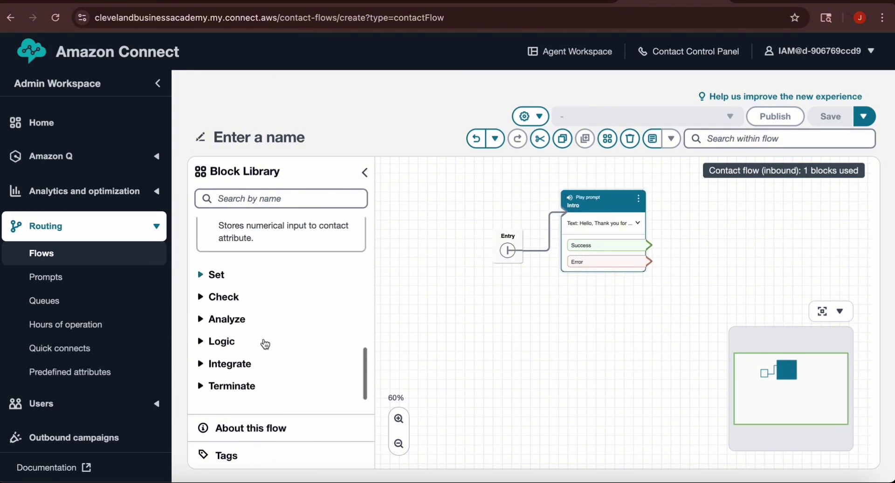
{"action": "left_click", "coordinate": [202, 387]}
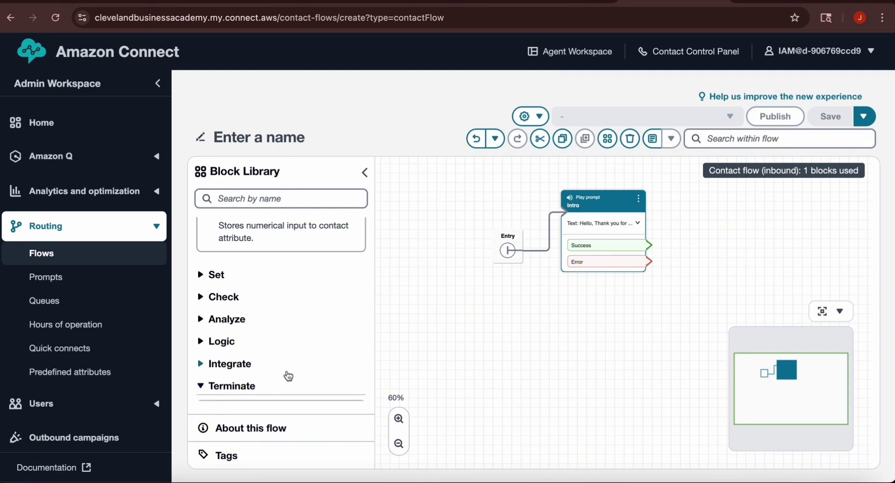
{"action": "scroll", "coordinate": [289, 375], "scroll_direction": "down", "scroll_amount": 3}
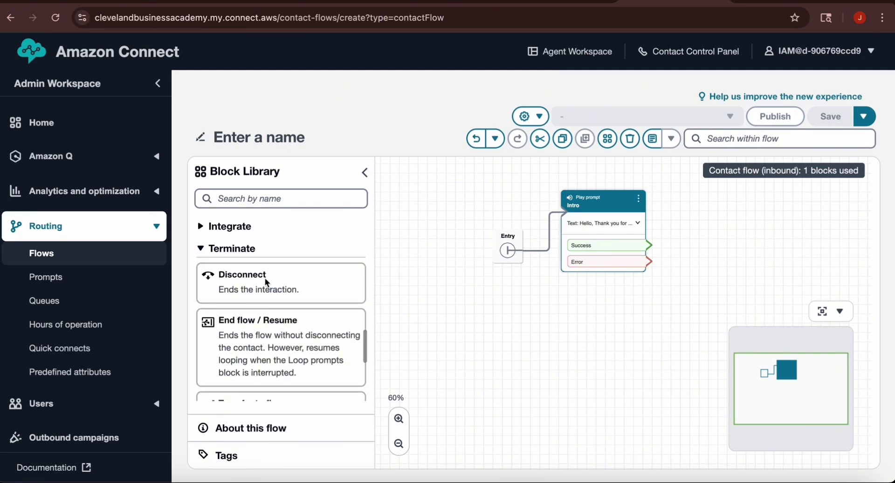
{"action": "left_click_drag", "start_coordinate": [264, 275], "coordinate": [637, 374]}
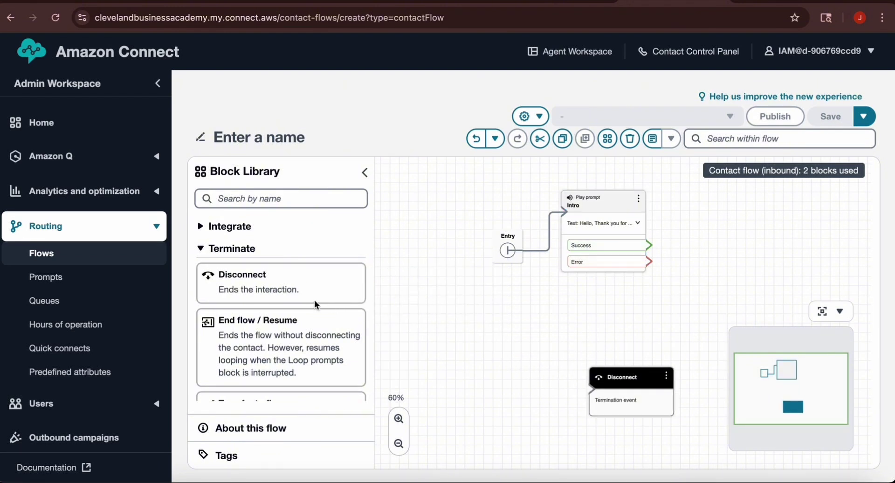
{"action": "scroll", "coordinate": [314, 301], "scroll_direction": "down", "scroll_amount": 5}
{"action": "scroll", "coordinate": [314, 300], "scroll_direction": "up", "scroll_amount": 3}
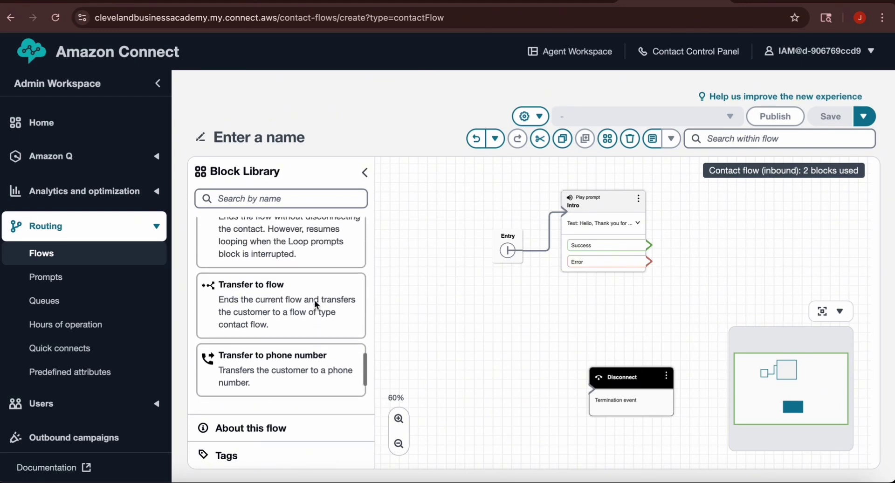
{"action": "scroll", "coordinate": [314, 300], "scroll_direction": "up", "scroll_amount": 10}
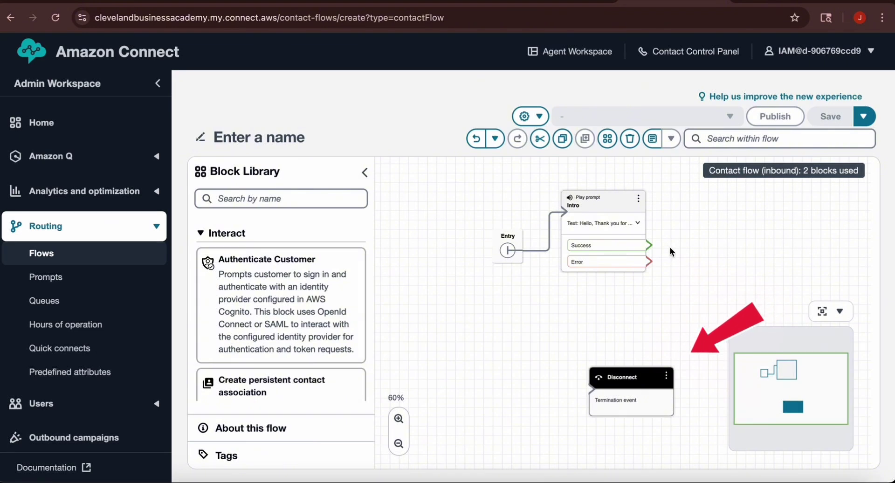
{"action": "scroll", "coordinate": [304, 320], "scroll_direction": "down", "scroll_amount": 3}
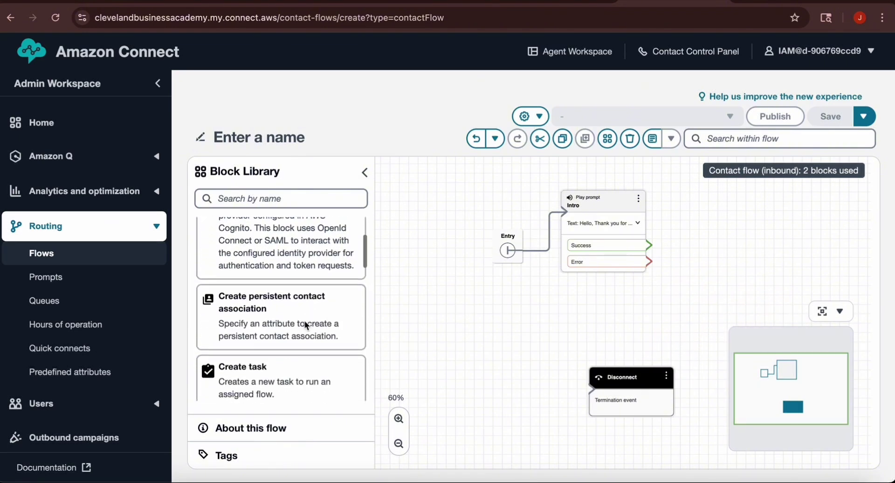
{"action": "scroll", "coordinate": [304, 320], "scroll_direction": "down", "scroll_amount": 4}
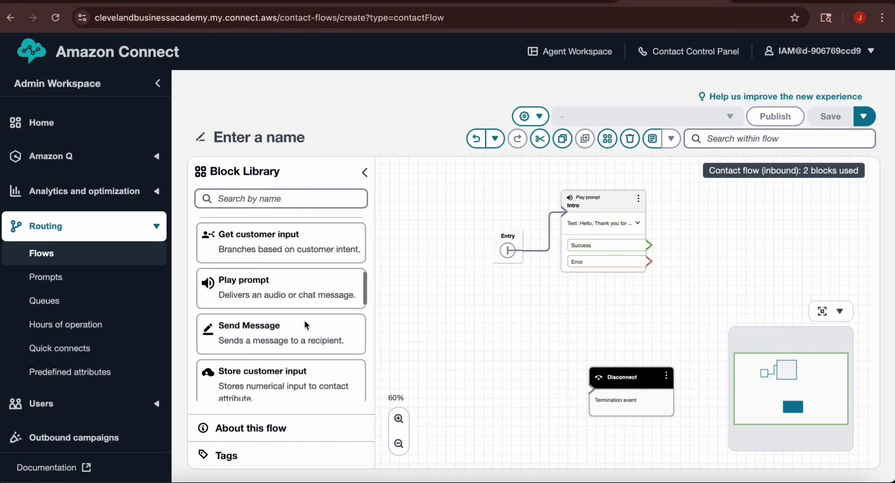
{"action": "scroll", "coordinate": [304, 321], "scroll_direction": "up", "scroll_amount": 6}
{"action": "scroll", "coordinate": [304, 321], "scroll_direction": "down", "scroll_amount": 1}
{"action": "scroll", "coordinate": [304, 321], "scroll_direction": "down", "scroll_amount": 3}
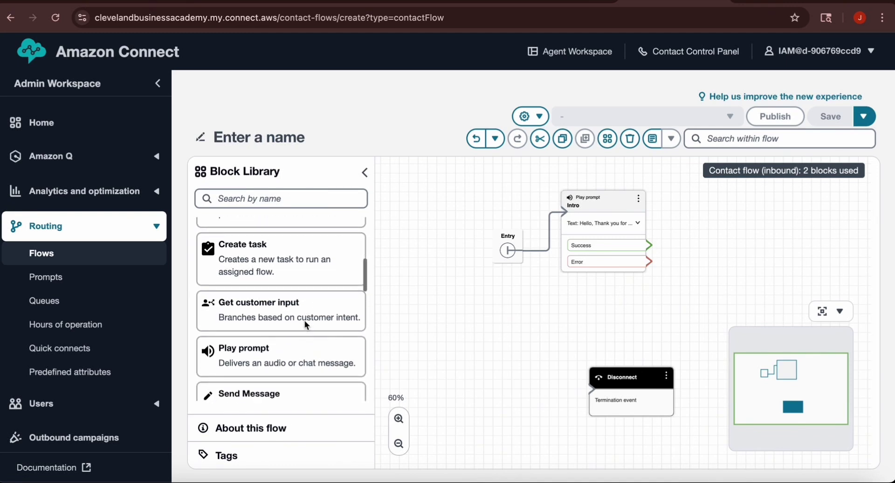
Step: Add a Play prompt 'Error' saying 'We're sorry an error has occurred please try again later', placed lower right
{"action": "left_click_drag", "start_coordinate": [319, 343], "coordinate": [779, 227]}
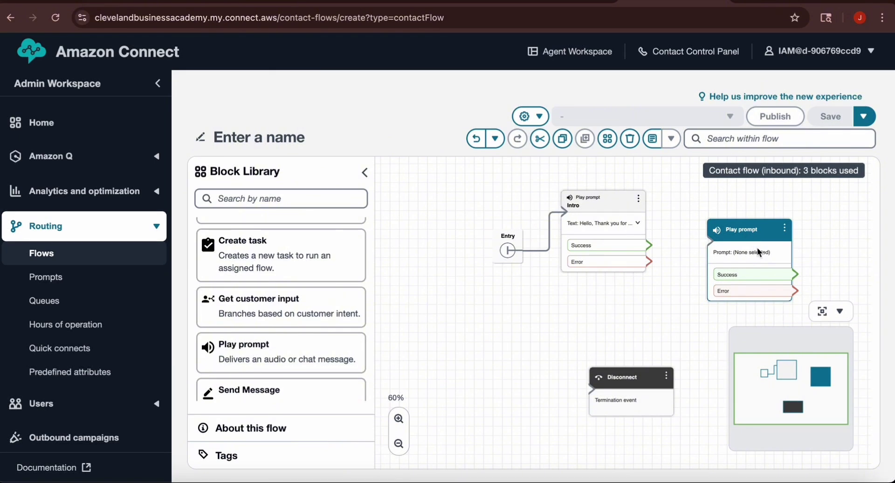
{"action": "left_click", "coordinate": [786, 228]}
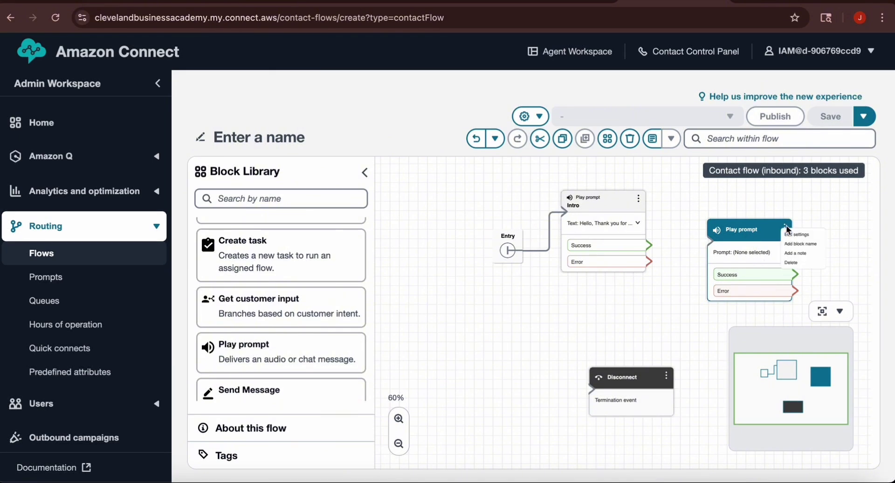
{"action": "left_click", "coordinate": [796, 234]}
{"action": "left_click", "coordinate": [721, 254]}
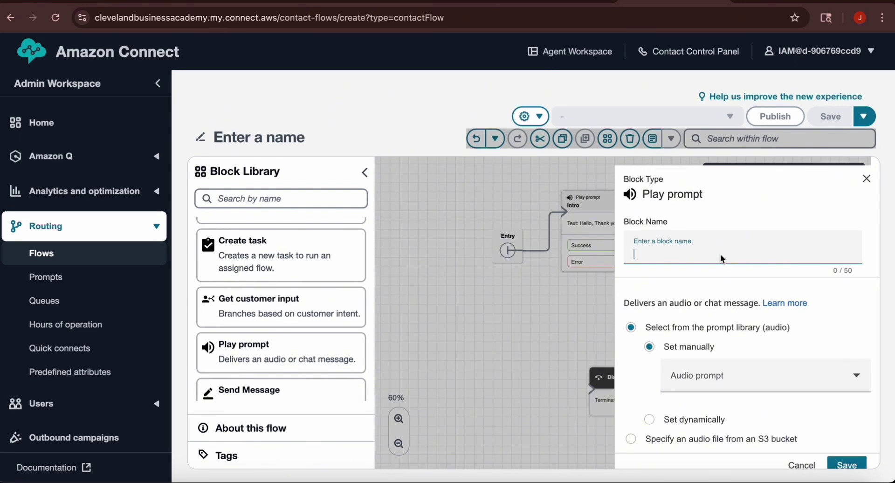
{"action": "type", "text": "Error"}
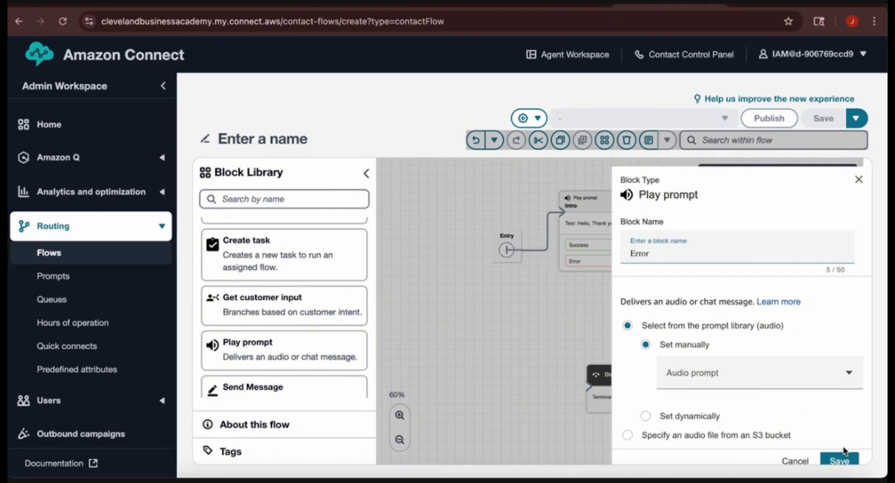
{"action": "scroll", "coordinate": [756, 301], "scroll_direction": "down", "scroll_amount": 1}
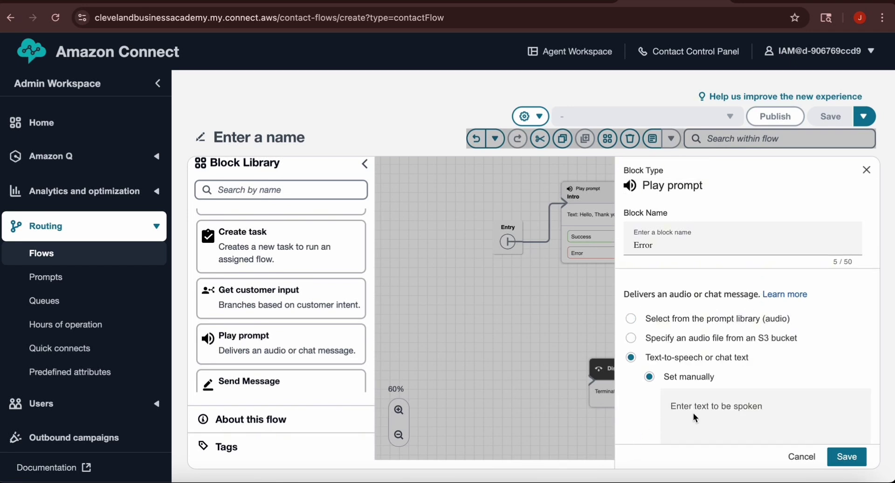
{"action": "left_click", "coordinate": [712, 407]}
{"action": "type", "text": "We're "}
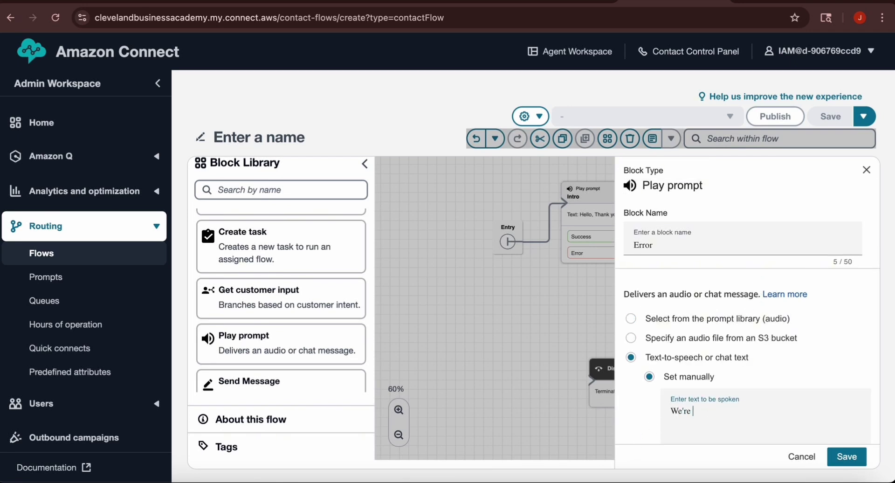
{"action": "type", "text": "sorry an error has o"}
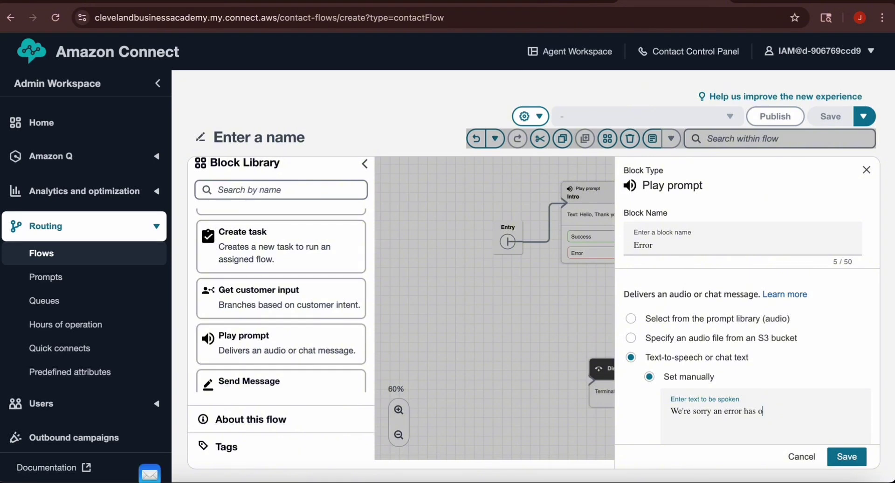
{"action": "type", "text": "ccurred please try again later"}
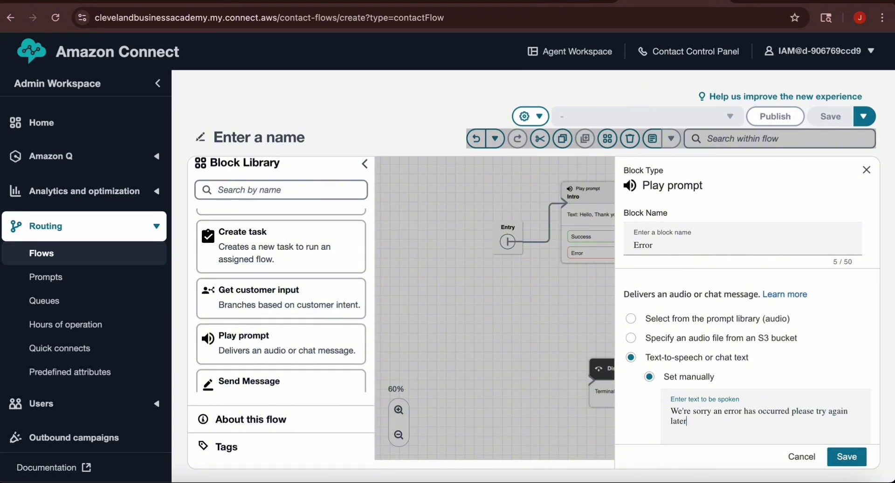
{"action": "left_click", "coordinate": [847, 457]}
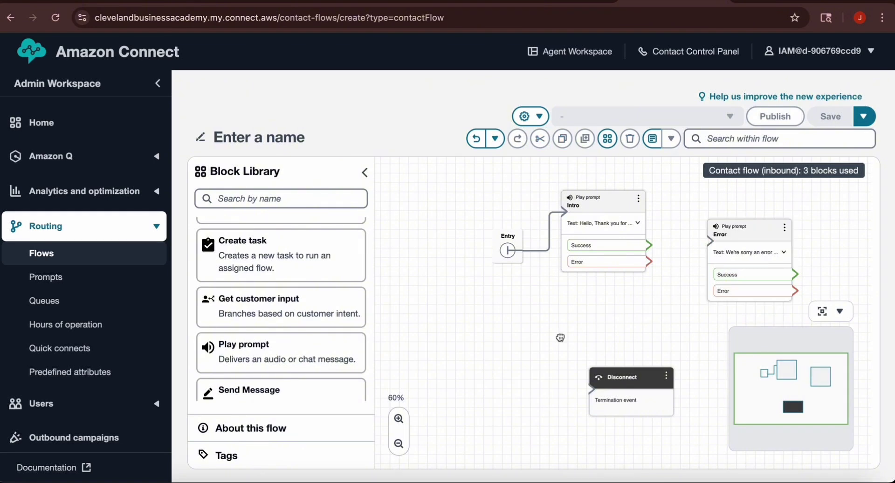
{"action": "left_click_drag", "start_coordinate": [561, 336], "coordinate": [437, 310]}
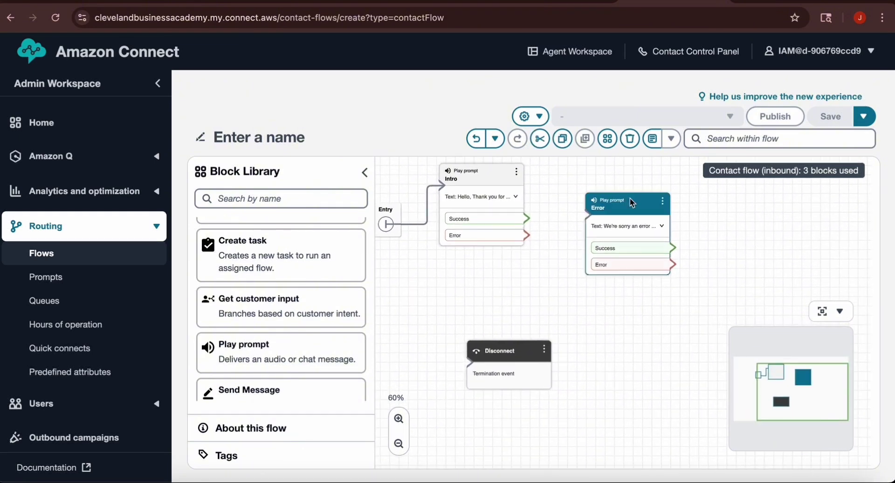
{"action": "left_click_drag", "start_coordinate": [630, 198], "coordinate": [651, 312]}
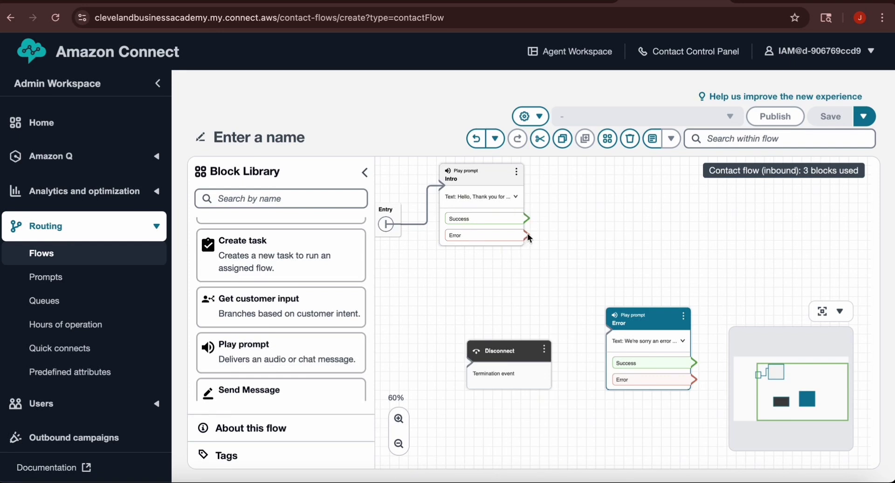
Step: Link Intro's Error port to Error, Error's Error port to Disconnect, and Error's Success port to Intro
{"action": "left_click_drag", "start_coordinate": [528, 233], "coordinate": [611, 330]}
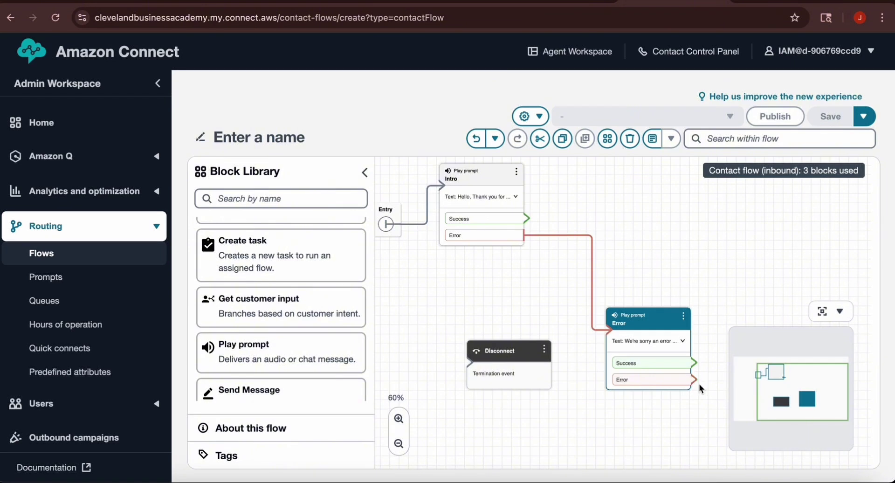
{"action": "left_click_drag", "start_coordinate": [695, 378], "coordinate": [467, 366]}
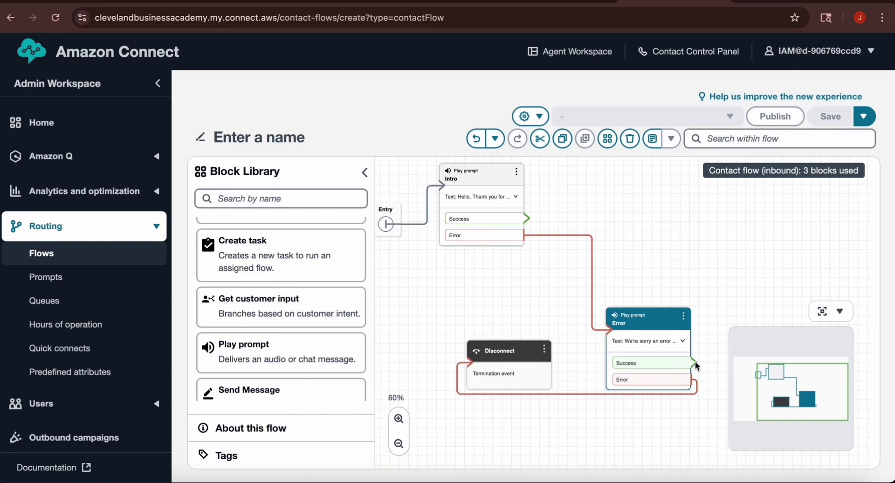
{"action": "left_click_drag", "start_coordinate": [694, 361], "coordinate": [436, 237]}
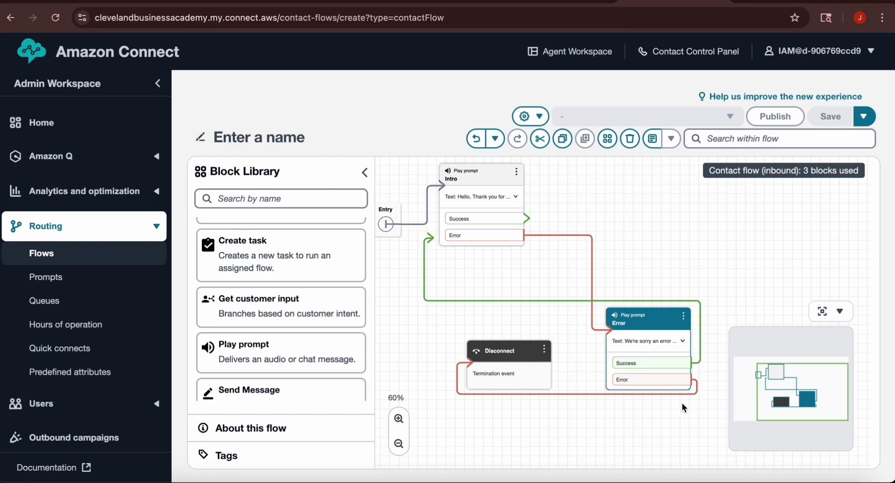
{"action": "left_click", "coordinate": [698, 362]}
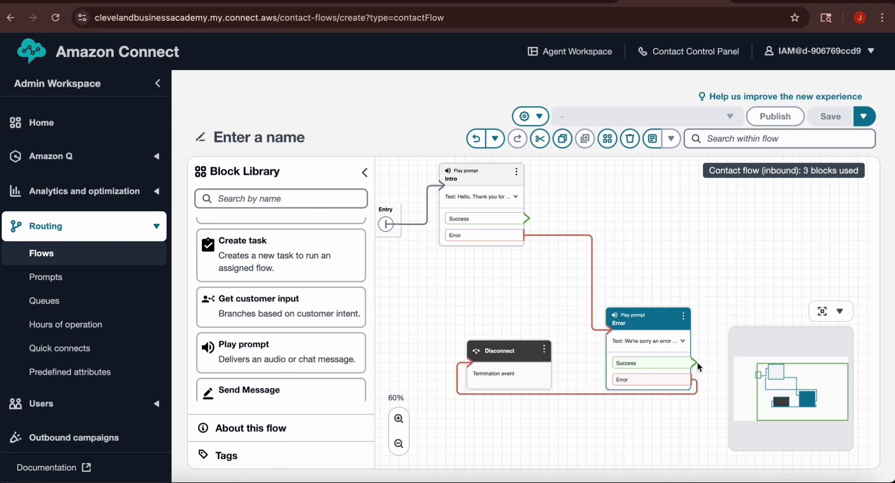
{"action": "left_click_drag", "start_coordinate": [693, 362], "coordinate": [446, 185]}
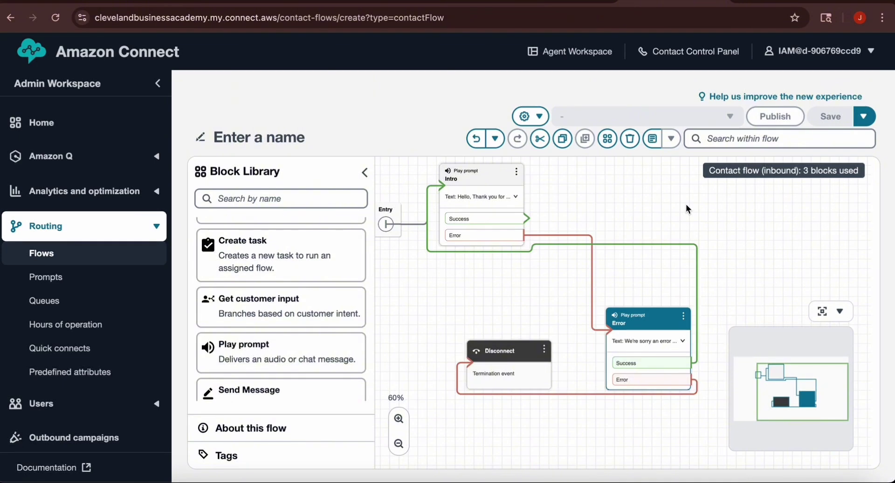
{"action": "left_click_drag", "start_coordinate": [728, 226], "coordinate": [684, 268]}
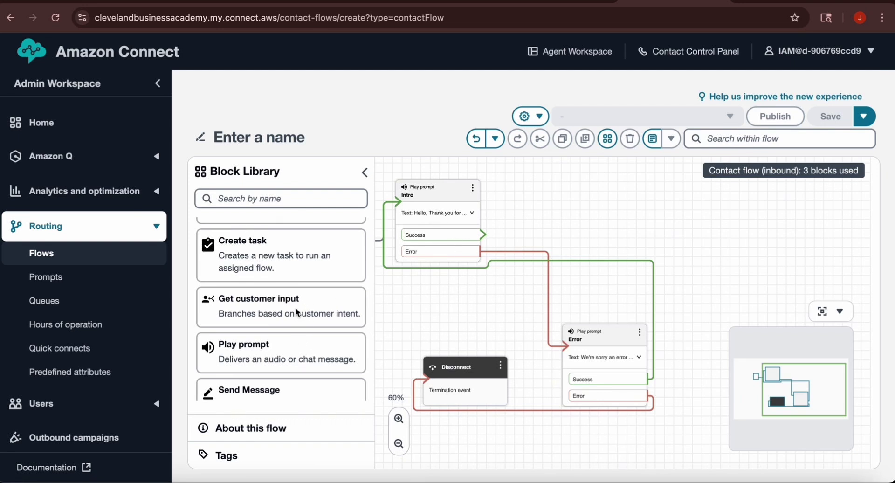
Step: Drop a Get customer input block on the canvas and connect Intro's Success port to it
{"action": "left_click_drag", "start_coordinate": [297, 311], "coordinate": [710, 202]}
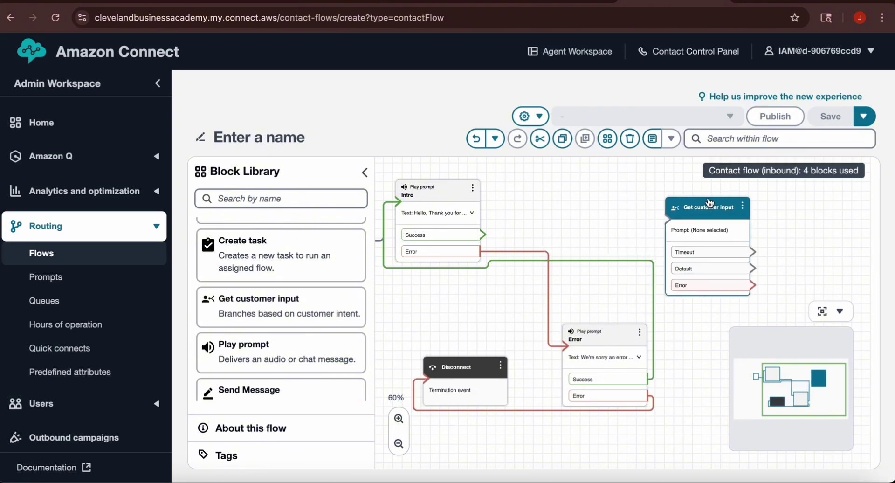
{"action": "left_click", "coordinate": [709, 202]}
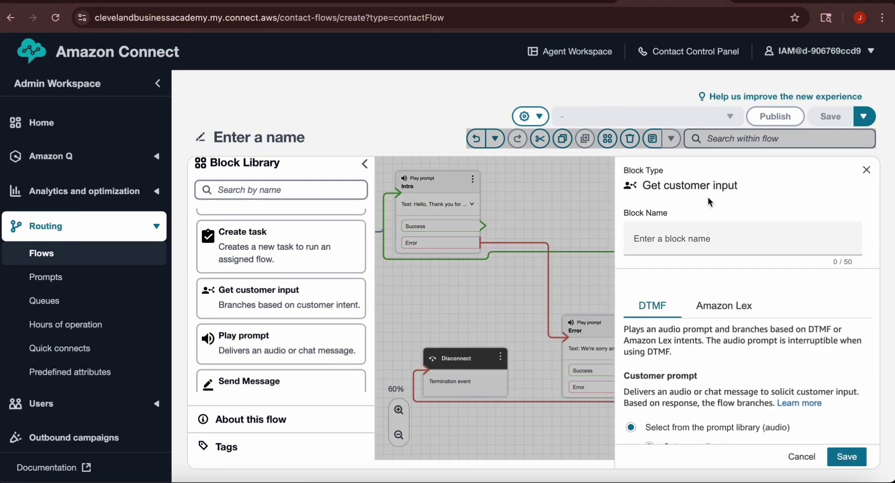
{"action": "left_click", "coordinate": [866, 170]}
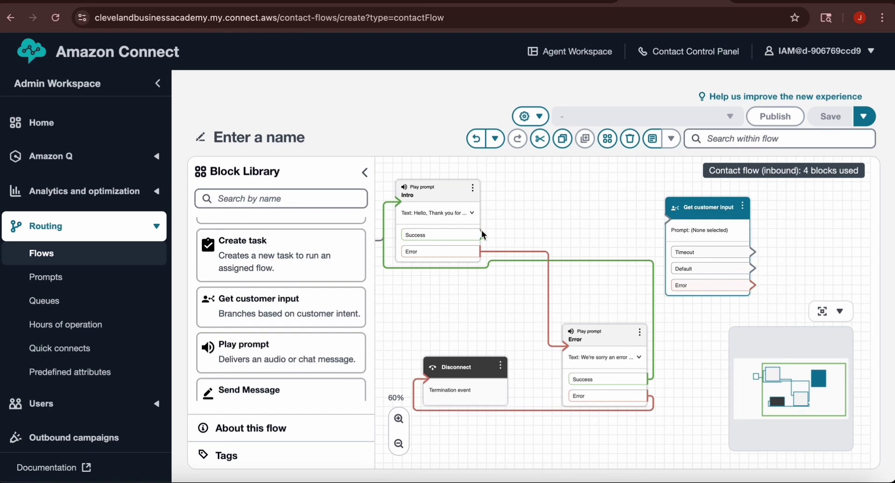
{"action": "left_click_drag", "start_coordinate": [483, 233], "coordinate": [669, 222]}
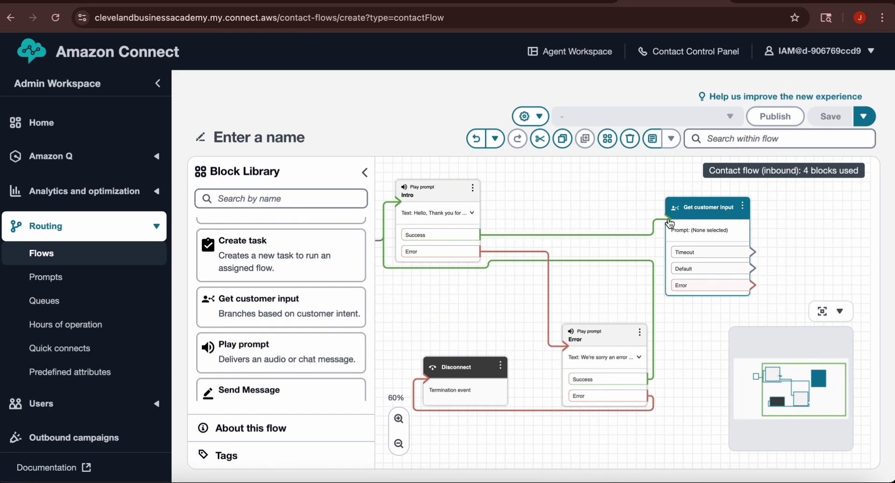
Step: Set the text-to-speech menu prompt: 'Press 1 for customer service', 'Press 2 for billing', 'Press 3 for all others'
{"action": "left_click", "coordinate": [748, 208]}
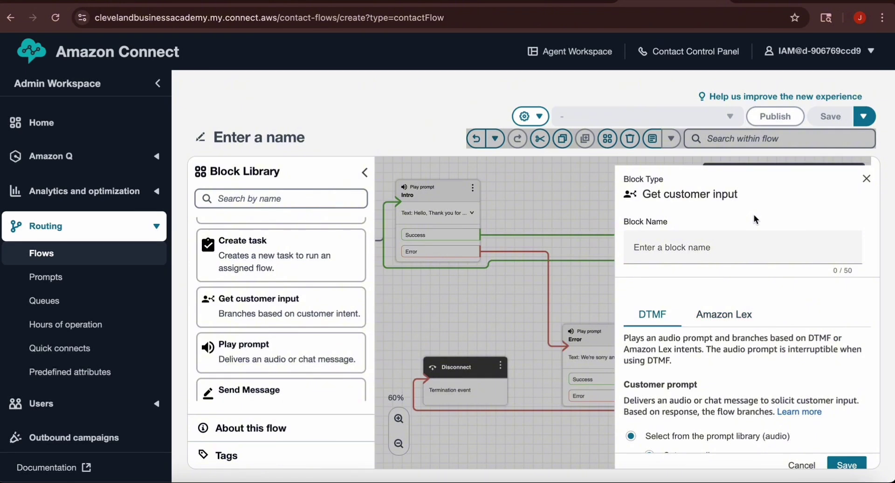
{"action": "scroll", "coordinate": [733, 245], "scroll_direction": "down", "scroll_amount": 5}
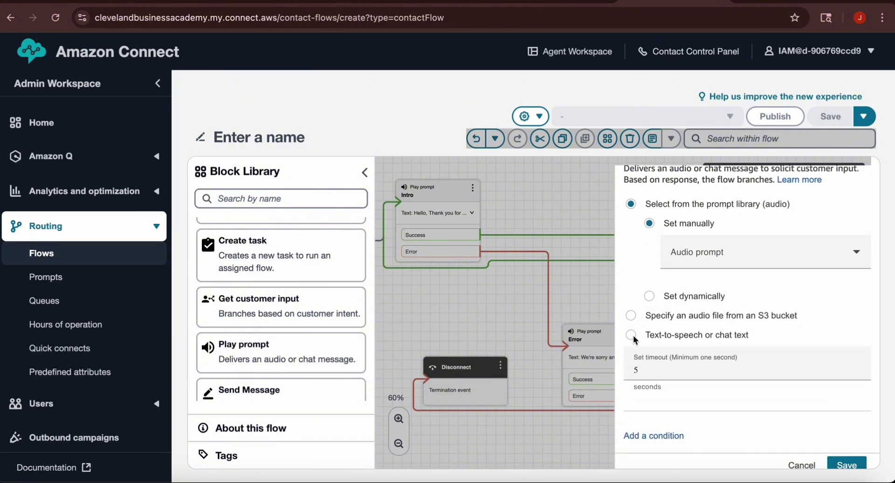
{"action": "left_click", "coordinate": [632, 334]}
{"action": "scroll", "coordinate": [734, 275], "scroll_direction": "down", "scroll_amount": 2}
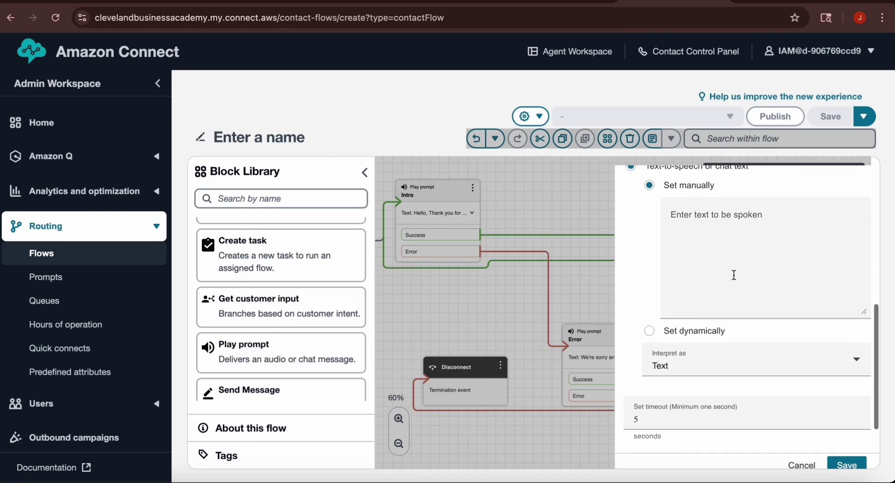
{"action": "left_click", "coordinate": [672, 214]}
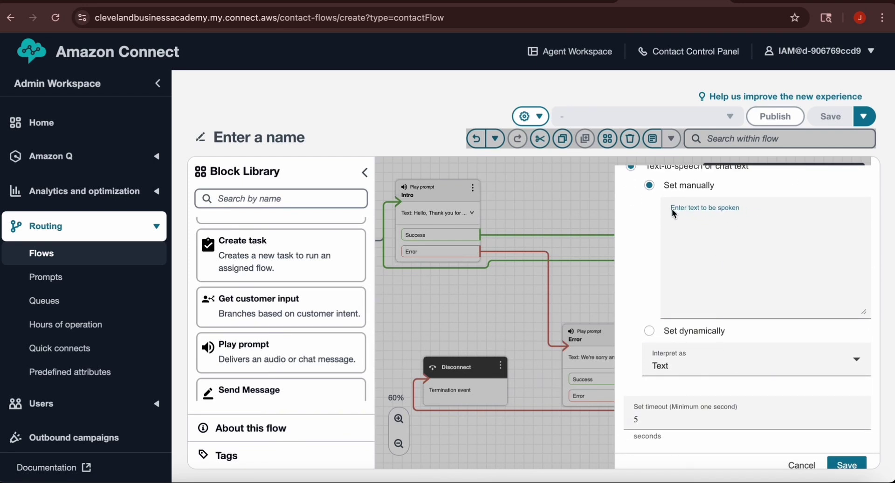
{"action": "type", "text": "Press 1 for customer service"}
{"action": "key", "text": "Return"}
{"action": "type", "text": "Press 2 for billing"}
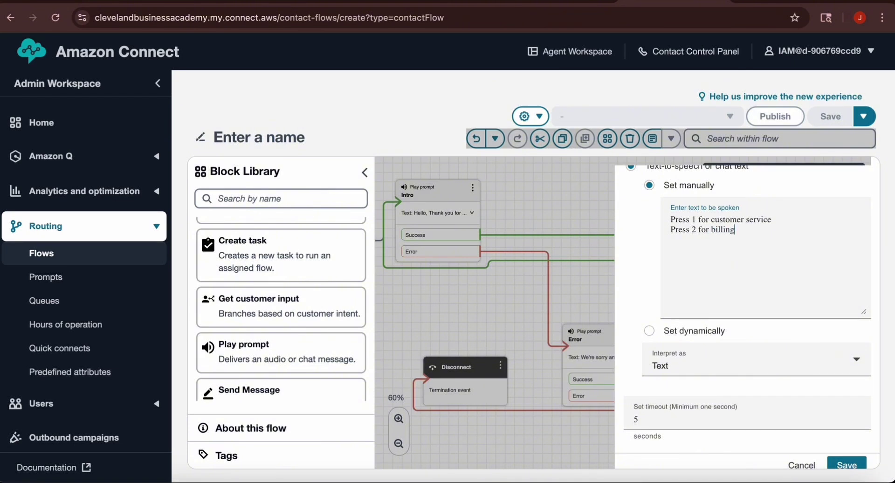
{"action": "key", "text": "Return"}
{"action": "type", "text": "Press 3 for all others"}
{"action": "scroll", "coordinate": [754, 198], "scroll_direction": "down", "scroll_amount": 1}
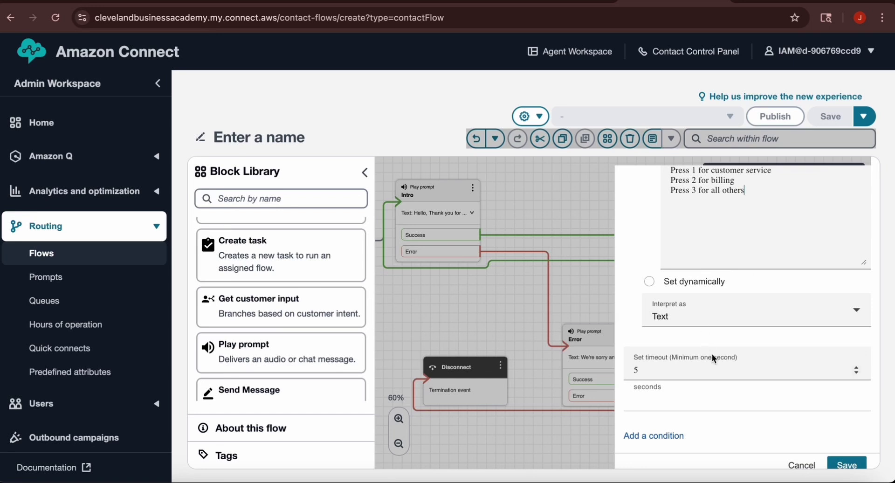
Step: Add key-press conditions 1, 2 and 3 and save the block
{"action": "left_click", "coordinate": [663, 436]}
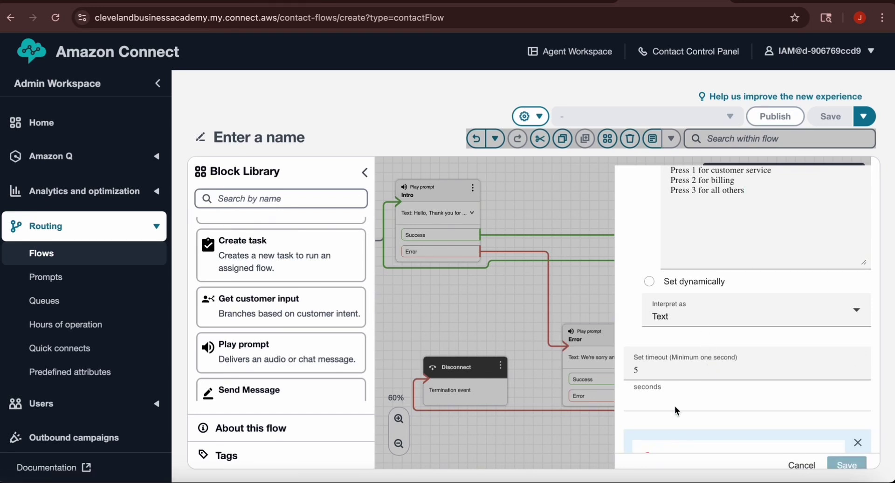
{"action": "scroll", "coordinate": [675, 405], "scroll_direction": "down", "scroll_amount": 2}
{"action": "left_click", "coordinate": [676, 388]}
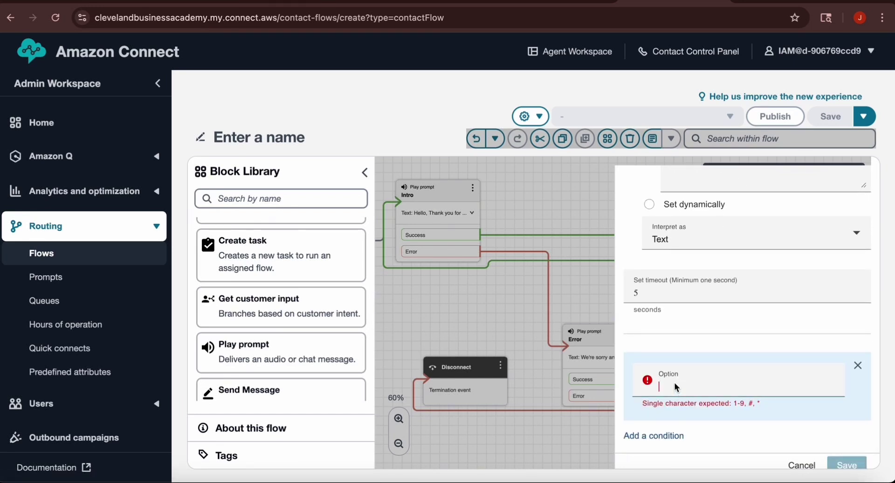
{"action": "type", "text": "1"}
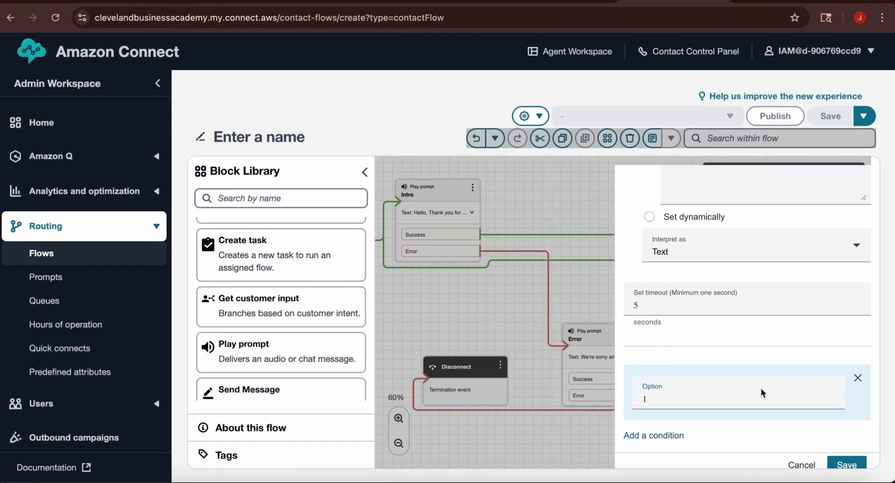
{"action": "left_click", "coordinate": [641, 435]}
{"action": "left_click", "coordinate": [689, 373]}
{"action": "type", "text": "2"}
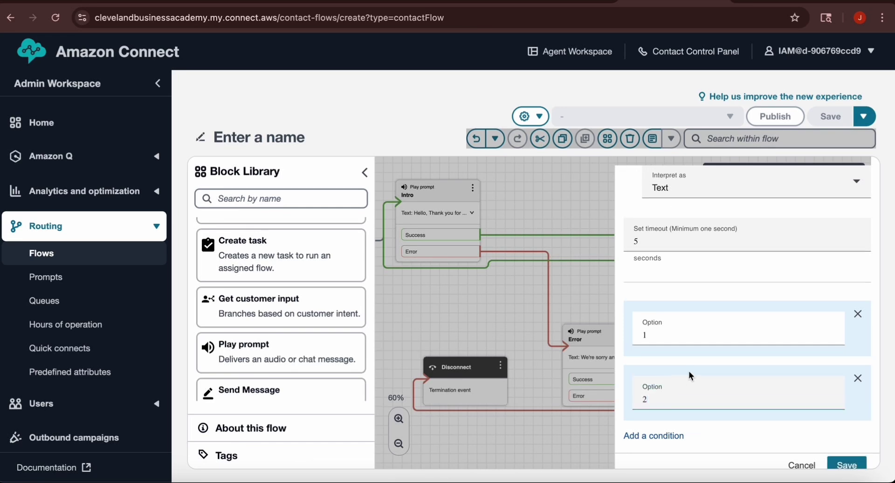
{"action": "left_click", "coordinate": [651, 432]}
{"action": "left_click", "coordinate": [681, 382]}
{"action": "type", "text": "3"}
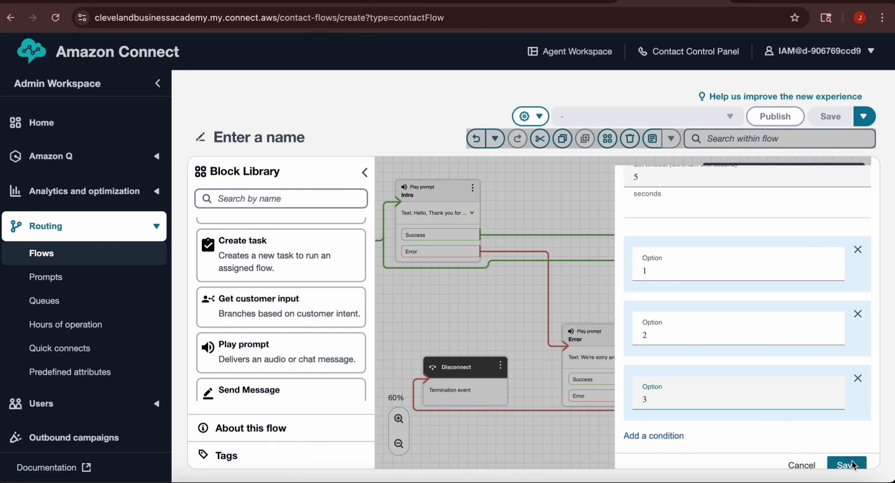
{"action": "left_click", "coordinate": [847, 464]}
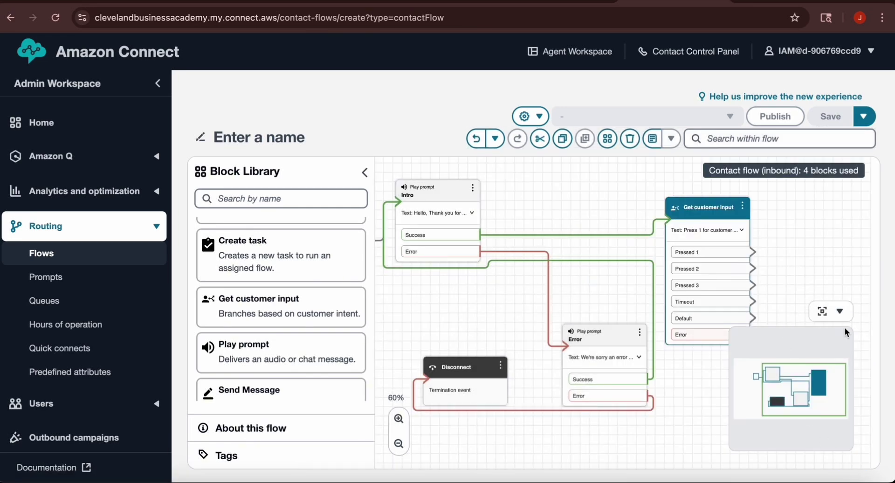
Step: Connect the input block's Error port to the Error prompt and its Timeout port to Intro
{"action": "left_click_drag", "start_coordinate": [792, 259], "coordinate": [780, 243]}
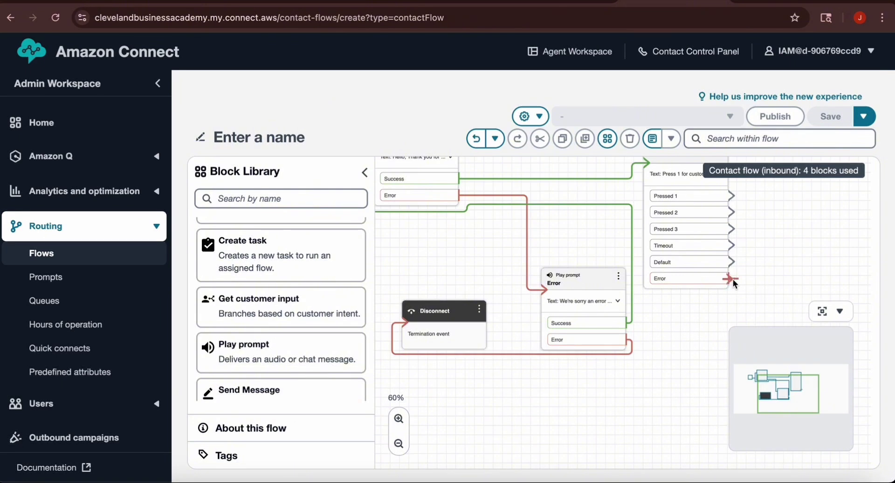
{"action": "left_click_drag", "start_coordinate": [733, 279], "coordinate": [522, 259]}
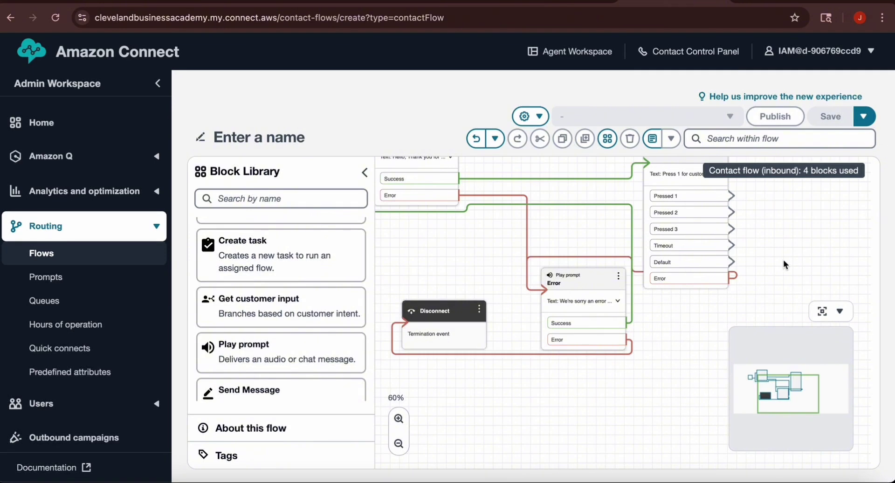
{"action": "left_click_drag", "start_coordinate": [785, 259], "coordinate": [802, 285]}
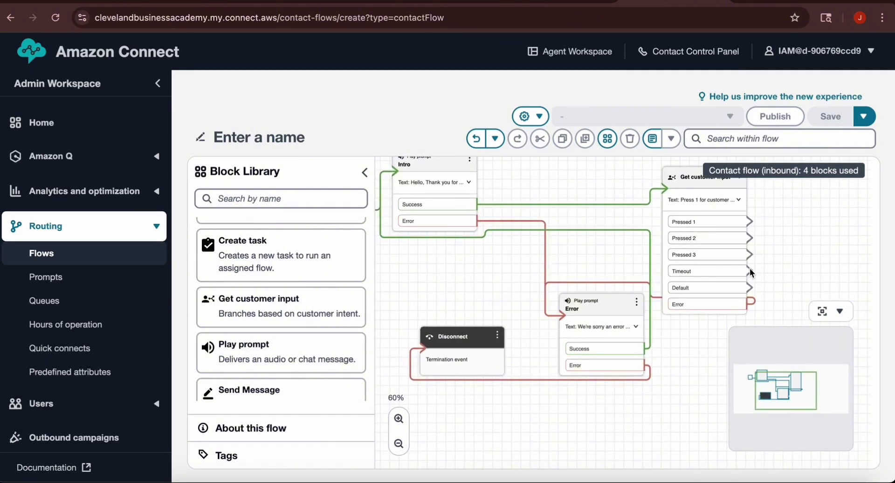
{"action": "left_click_drag", "start_coordinate": [749, 267], "coordinate": [395, 182]}
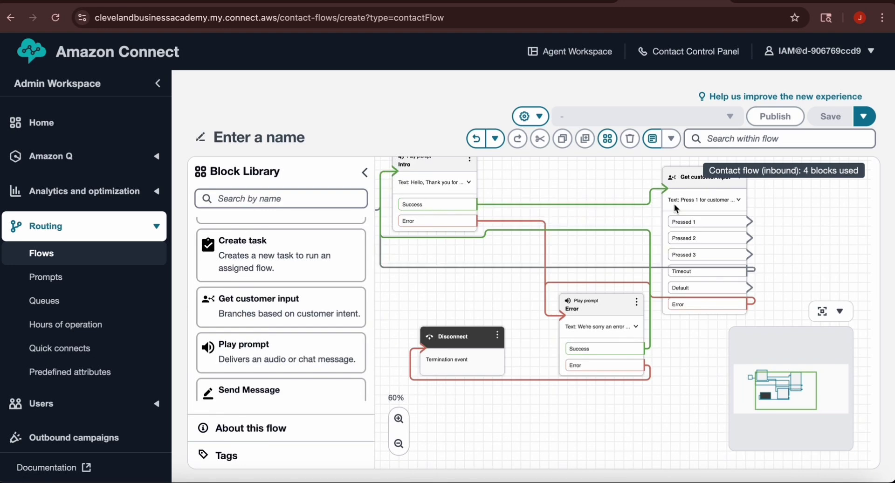
{"action": "left_click_drag", "start_coordinate": [810, 252], "coordinate": [710, 268]}
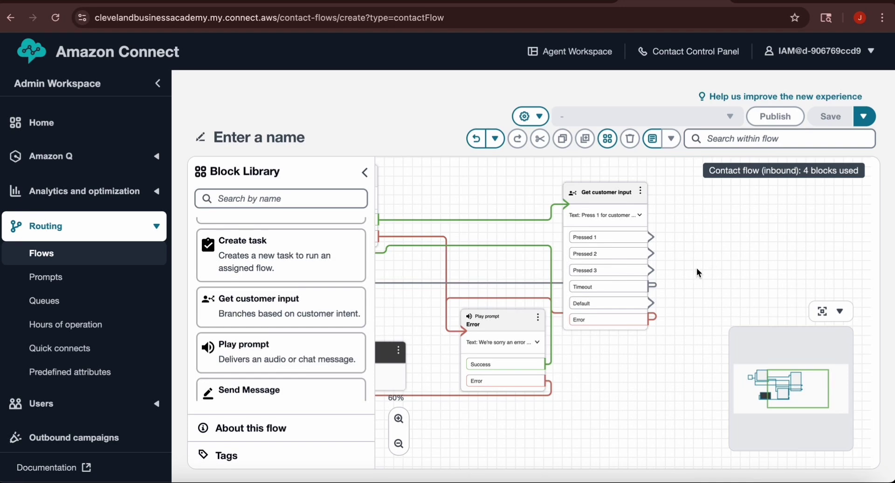
Step: Place a Check hours of operation block and connect the Pressed 1, 2 and 3 ports to it
{"action": "left_click_drag", "start_coordinate": [726, 258], "coordinate": [593, 280]}
{"action": "scroll", "coordinate": [328, 354], "scroll_direction": "down", "scroll_amount": 5}
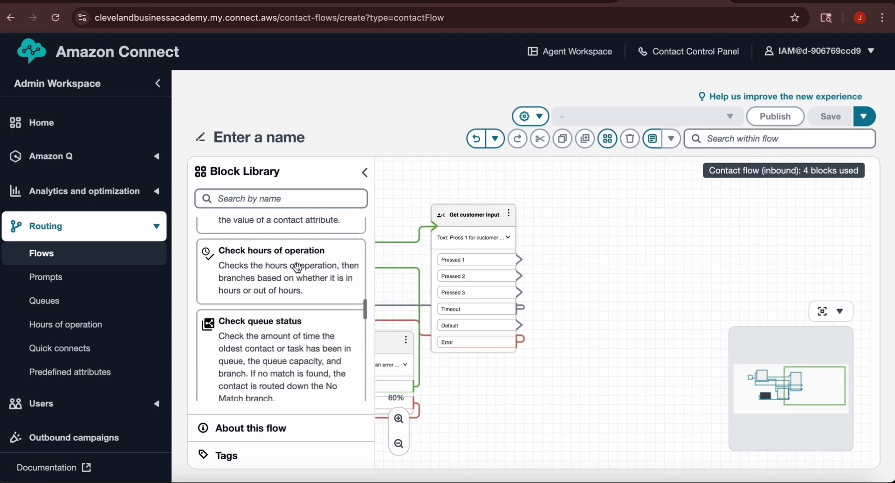
{"action": "left_click_drag", "start_coordinate": [277, 270], "coordinate": [646, 193]}
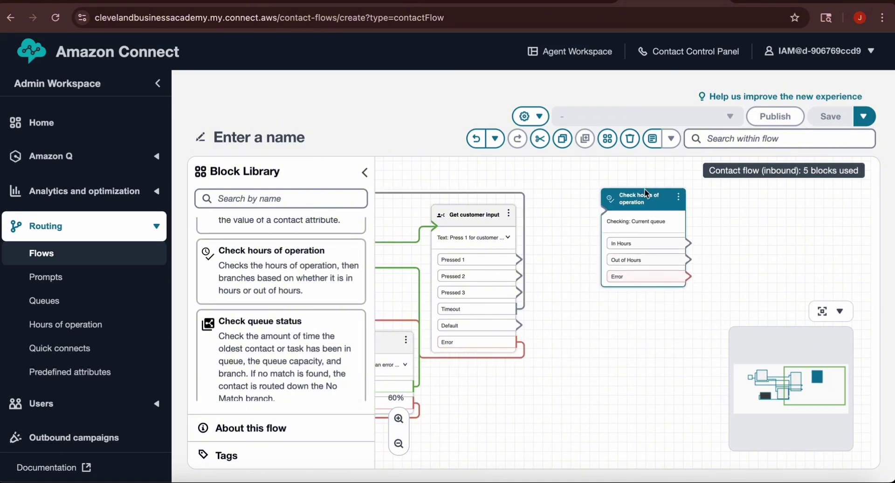
{"action": "left_click", "coordinate": [614, 291]}
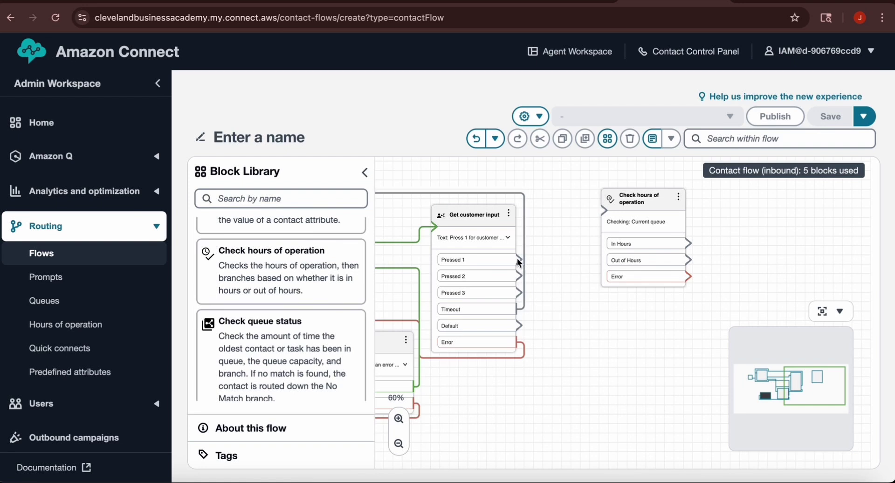
{"action": "left_click_drag", "start_coordinate": [516, 258], "coordinate": [609, 214]}
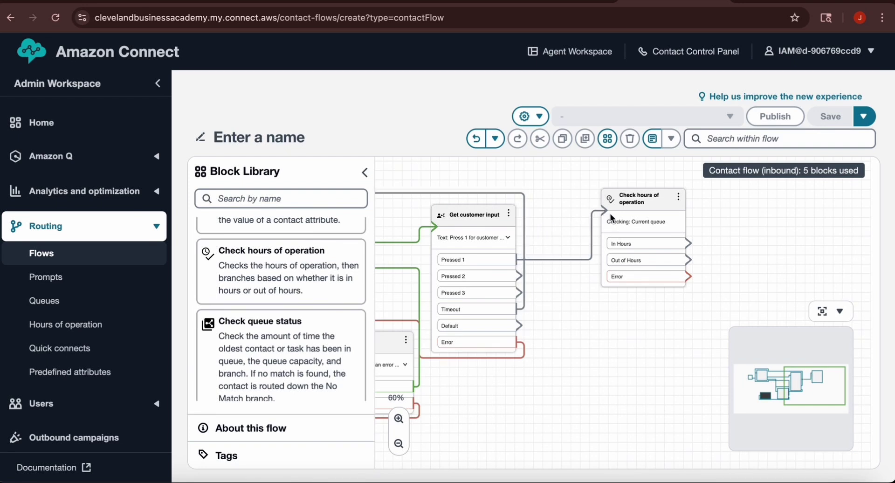
{"action": "left_click_drag", "start_coordinate": [517, 276], "coordinate": [614, 219]}
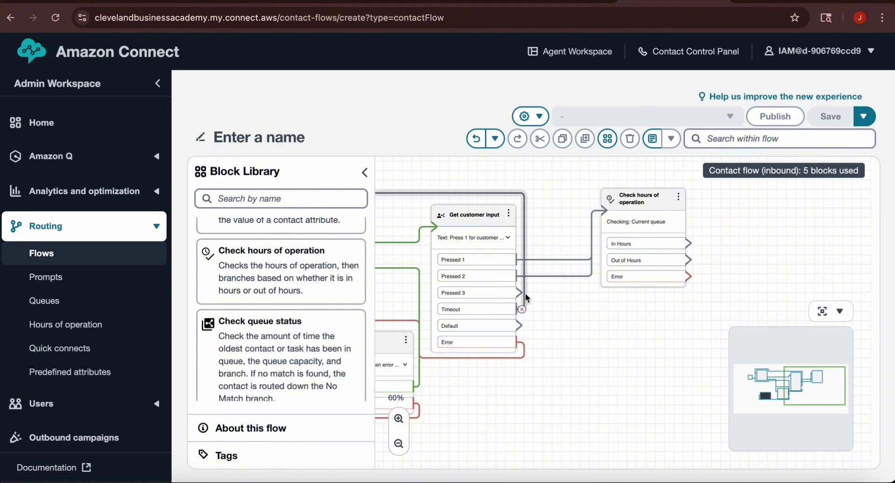
{"action": "left_click_drag", "start_coordinate": [519, 292], "coordinate": [612, 206]}
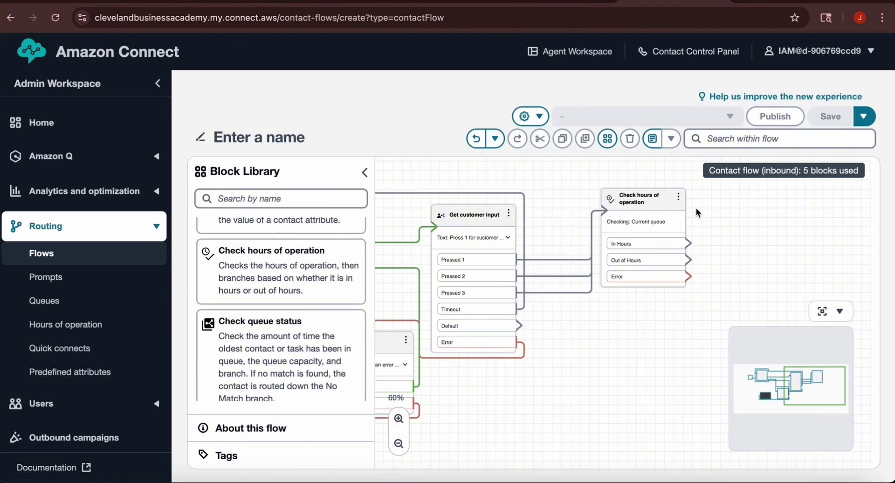
Step: Name the block 'hours', enable Specific hours with the Basic Hours schedule, and save
{"action": "left_click", "coordinate": [678, 199]}
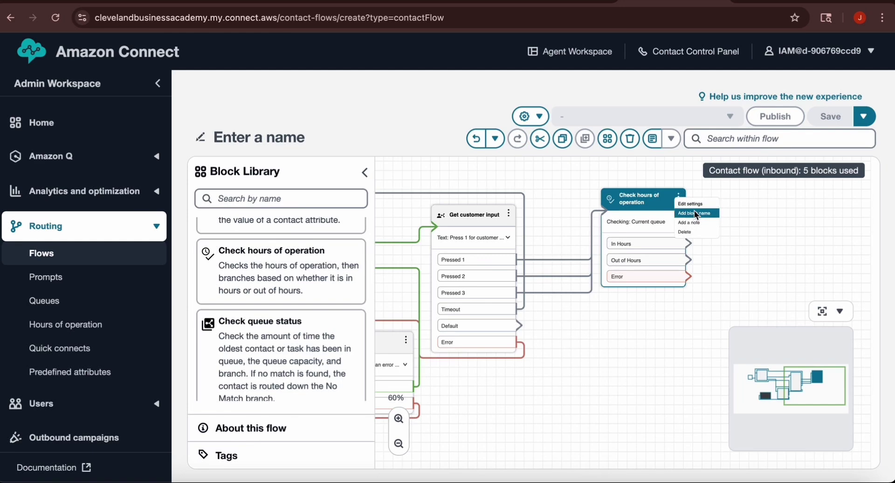
{"action": "left_click", "coordinate": [694, 211]}
{"action": "left_click", "coordinate": [704, 259]}
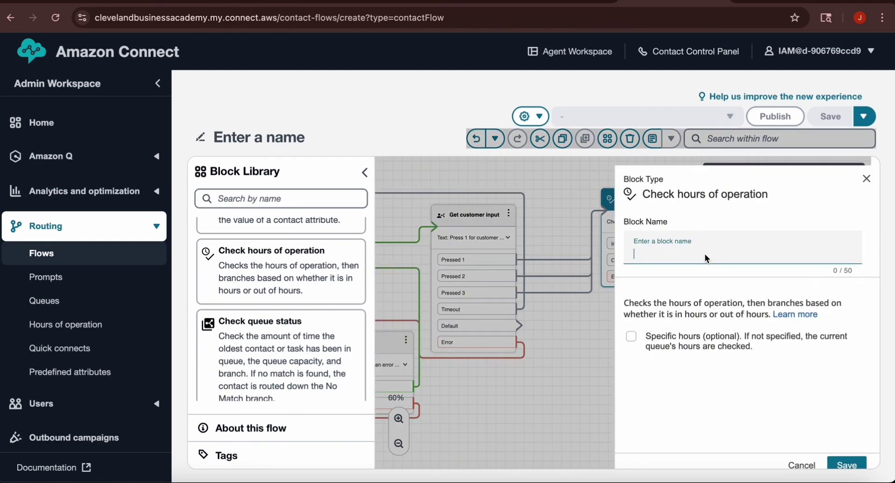
{"action": "type", "text": "hours"}
{"action": "left_click", "coordinate": [631, 335]}
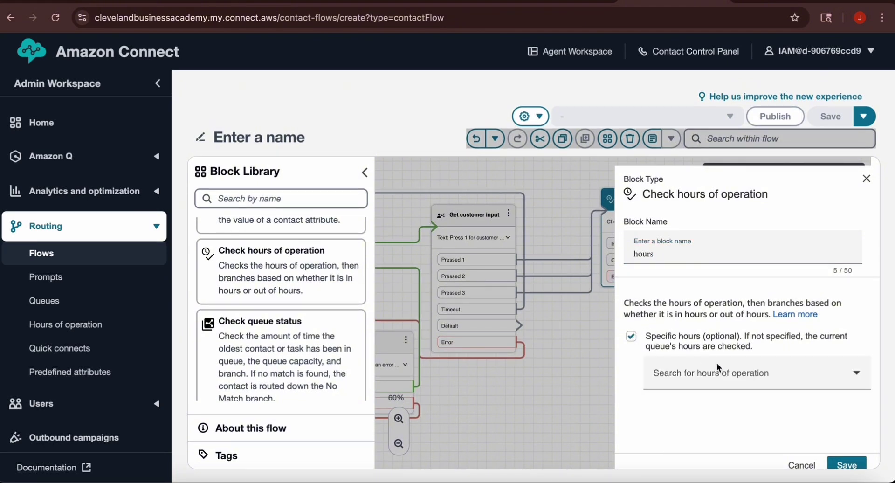
{"action": "left_click", "coordinate": [733, 367]}
{"action": "left_click", "coordinate": [717, 405]}
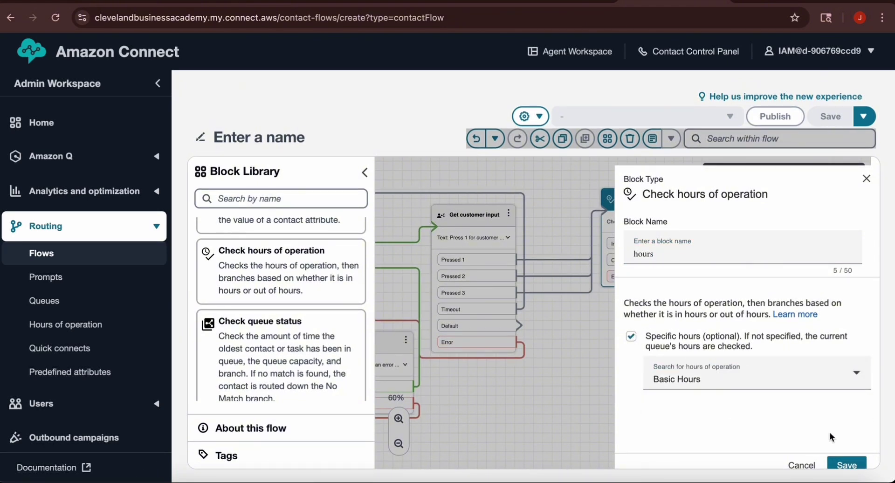
{"action": "left_click", "coordinate": [847, 466]}
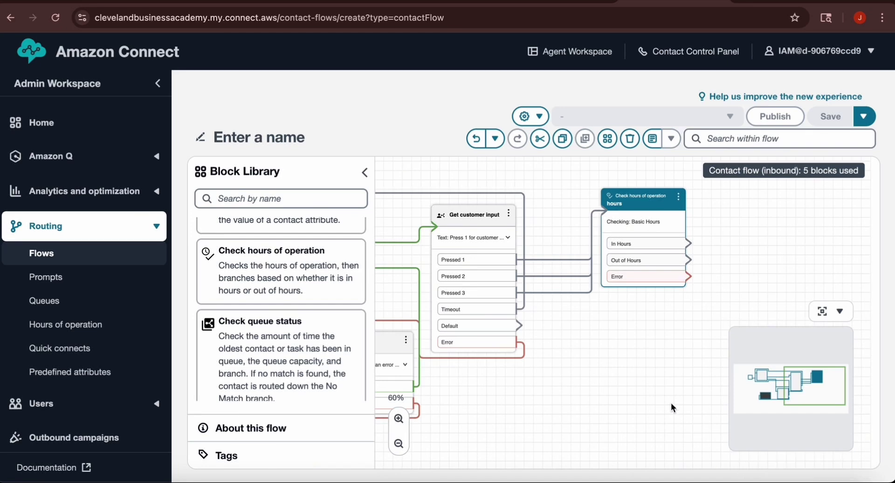
Step: Wire the hours check's Error port to the Error Play prompt and drop a new Play prompt beside it
{"action": "left_click_drag", "start_coordinate": [628, 370], "coordinate": [705, 333]}
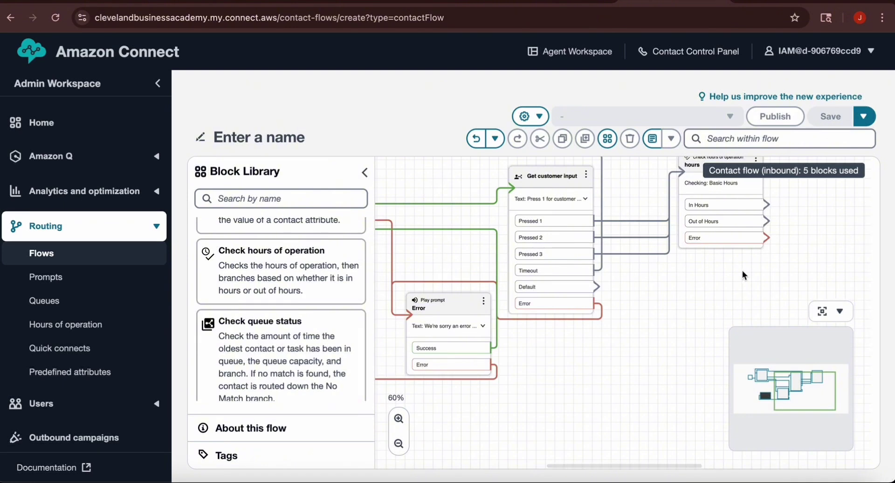
{"action": "left_click_drag", "start_coordinate": [768, 235], "coordinate": [448, 338]}
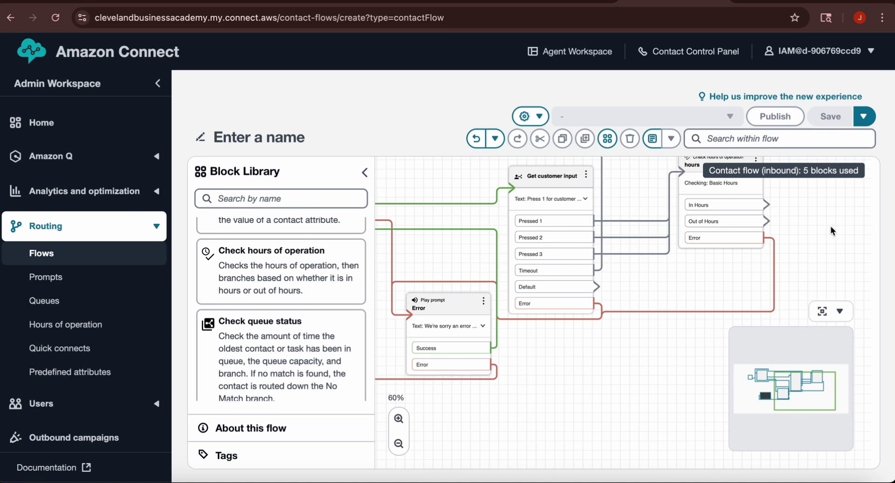
{"action": "left_click_drag", "start_coordinate": [831, 229], "coordinate": [590, 233]}
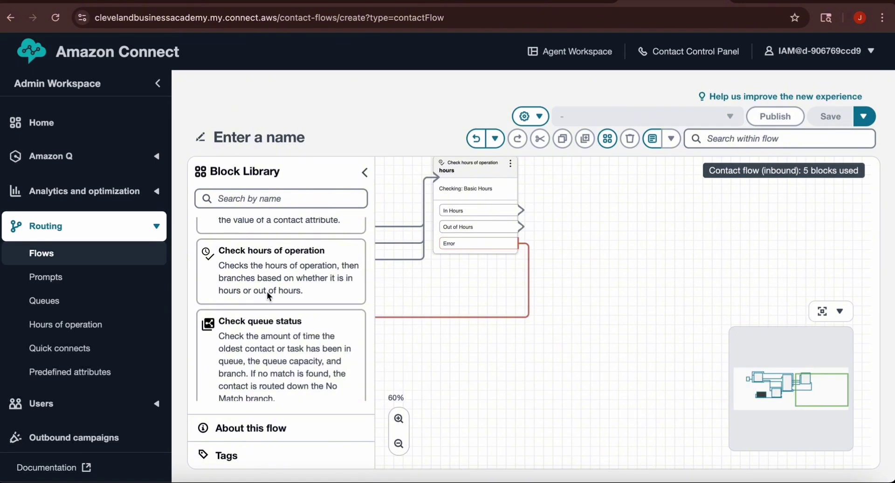
{"action": "scroll", "coordinate": [266, 292], "scroll_direction": "up", "scroll_amount": 6}
{"action": "left_click_drag", "start_coordinate": [261, 289], "coordinate": [629, 229]}
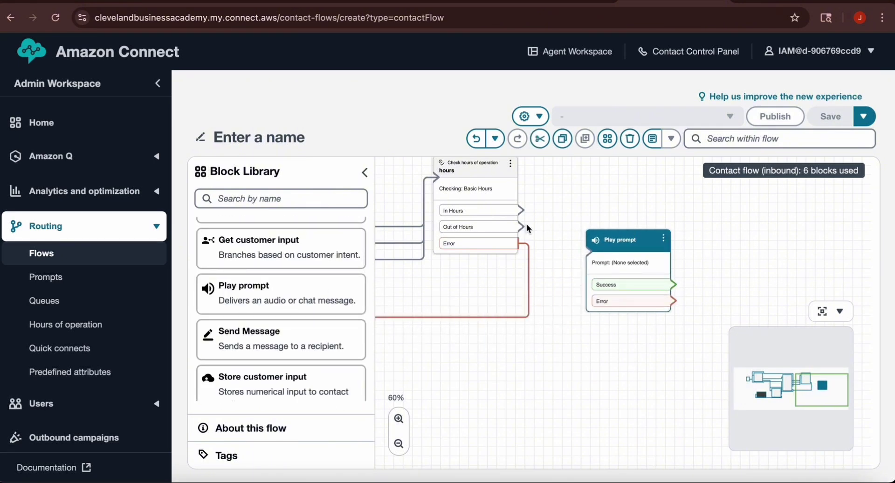
Step: Connect Out of Hours to the new Play prompt and name the block 'after hours'
{"action": "mouse_move", "coordinate": [521, 226]}
{"action": "left_mouse_down"}
{"action": "mouse_move", "coordinate": [564, 255]}
{"action": "mouse_move", "coordinate": [601, 253]}
{"action": "left_mouse_up"}
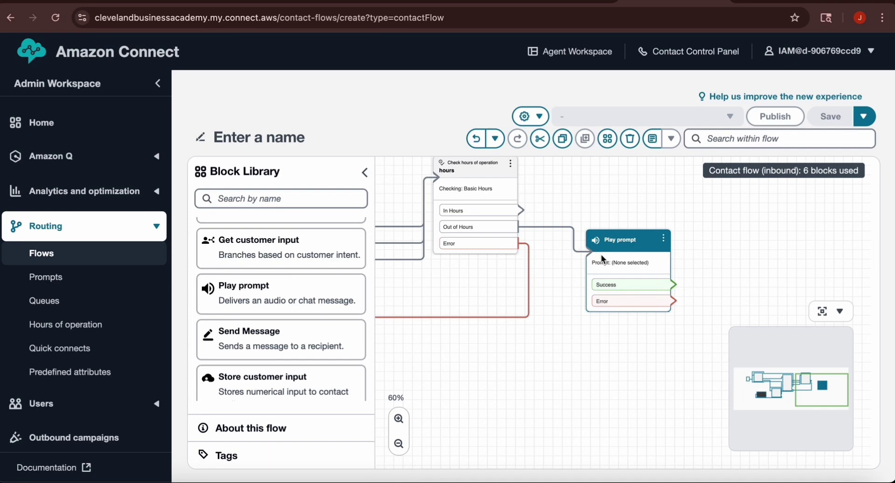
{"action": "left_click", "coordinate": [667, 231]}
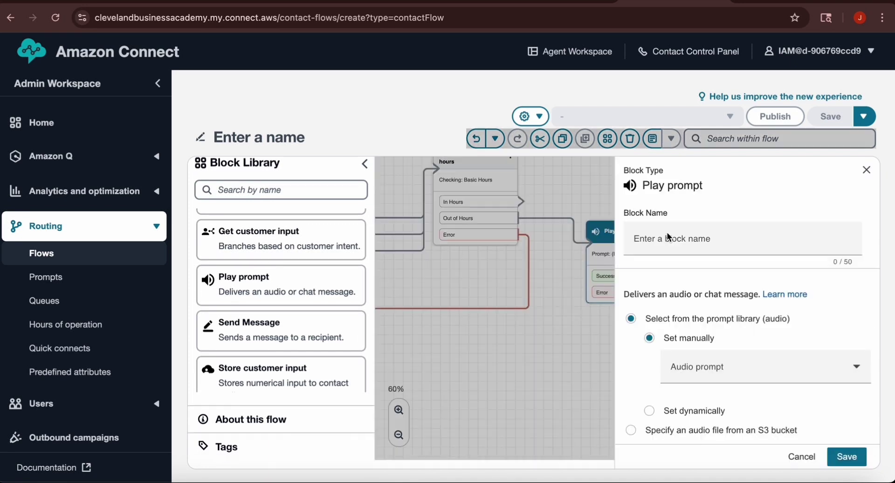
{"action": "left_click", "coordinate": [710, 237]}
{"action": "type", "text": "after hours"}
Step: Set its text-to-speech message to 'You have reached us after hours. Please try your call again later.'
{"action": "scroll", "coordinate": [703, 402], "scroll_direction": "down", "scroll_amount": 2}
{"action": "left_click", "coordinate": [703, 402]}
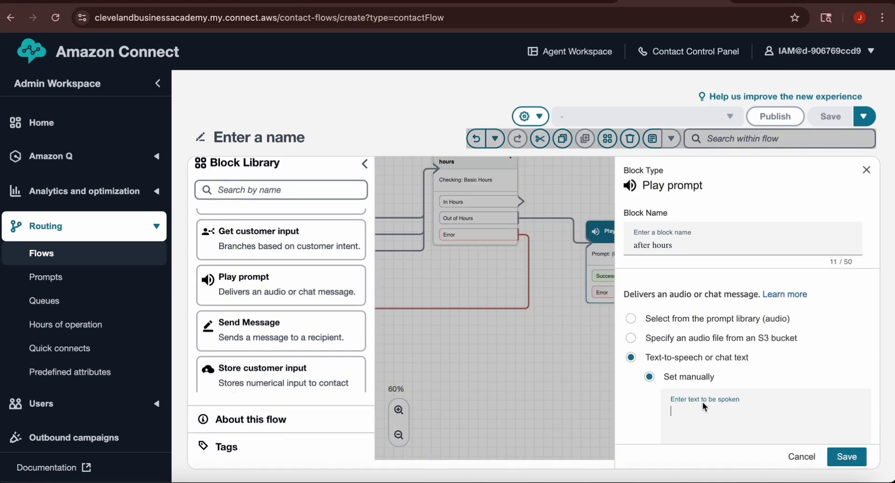
{"action": "type", "text": "You have reached us after hours"}
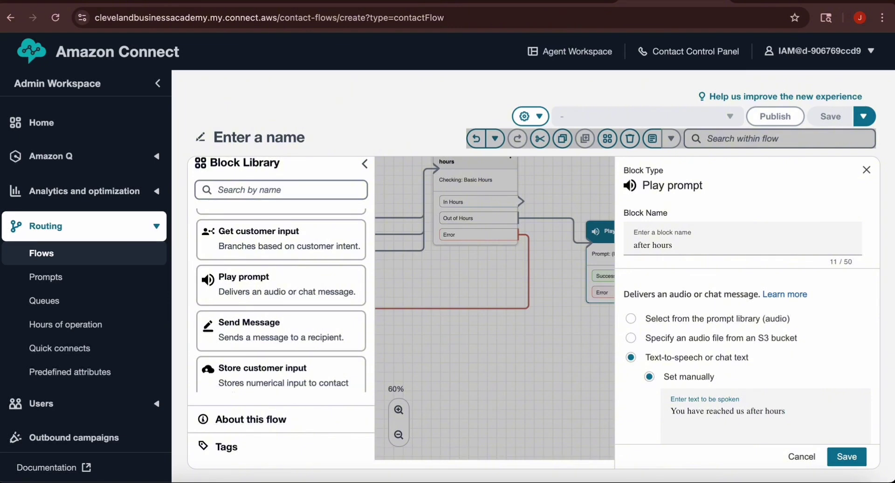
{"action": "type", "text": ". Please try your call again later."}
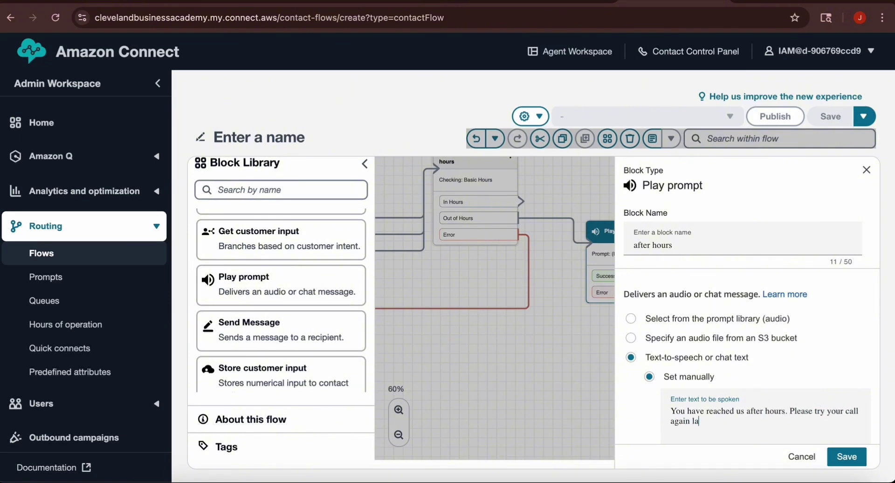
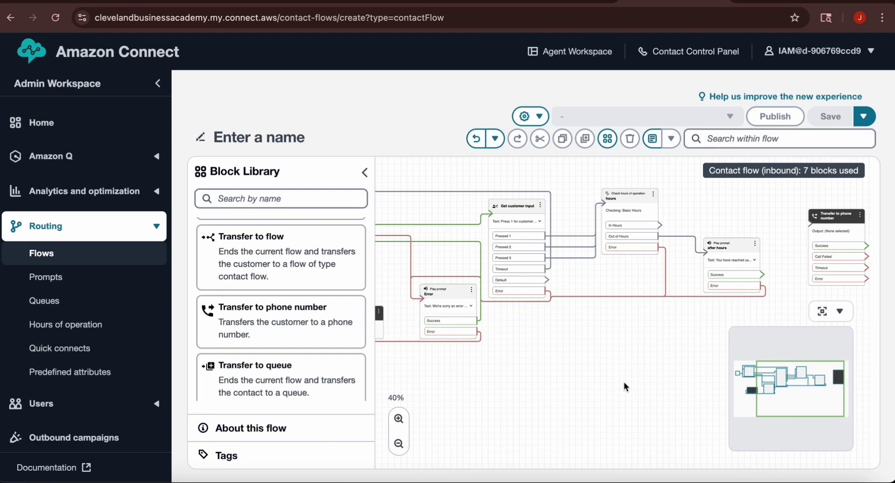
Step: Link after-hours prompt Success to Disconnect and In Hours to Transfer to phone number, then open that block
{"action": "left_click_drag", "start_coordinate": [597, 374], "coordinate": [637, 363]}
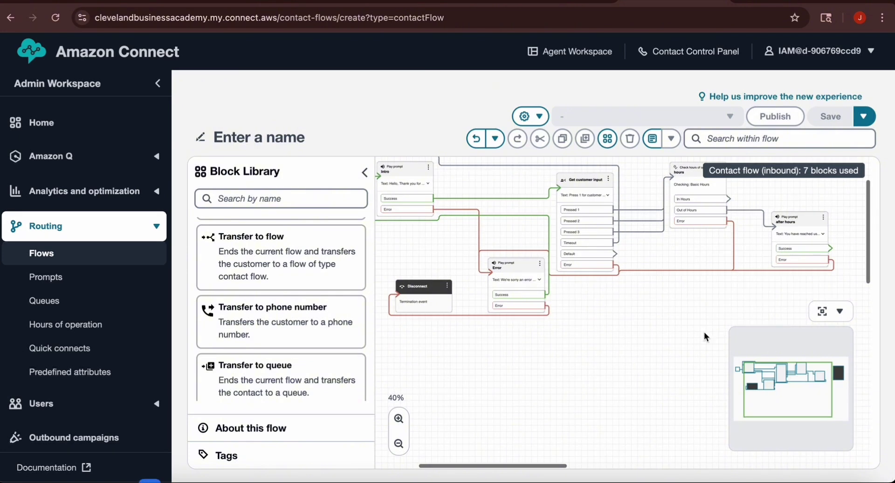
{"action": "left_click_drag", "start_coordinate": [831, 250], "coordinate": [397, 304]}
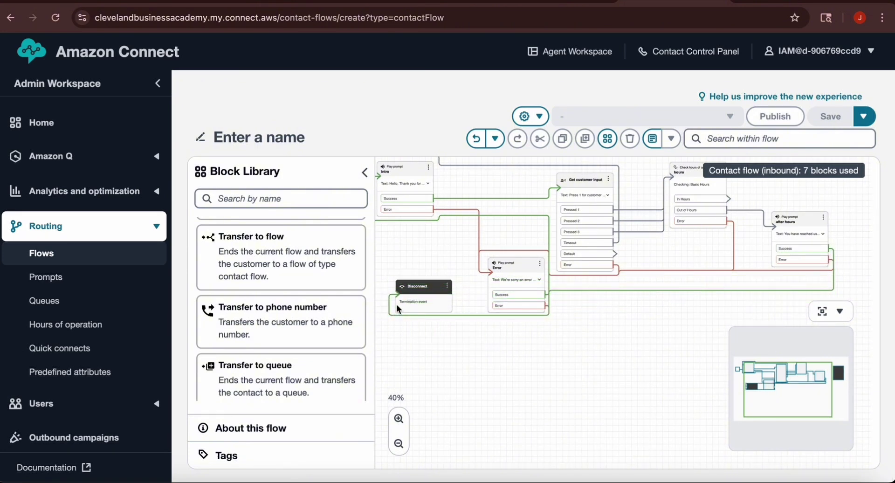
{"action": "left_click_drag", "start_coordinate": [603, 375], "coordinate": [443, 428]}
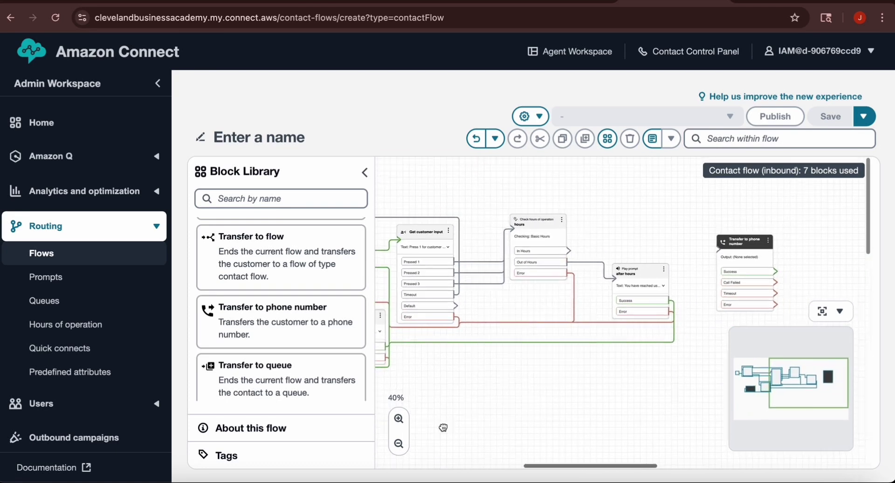
{"action": "left_click_drag", "start_coordinate": [584, 379], "coordinate": [517, 376]}
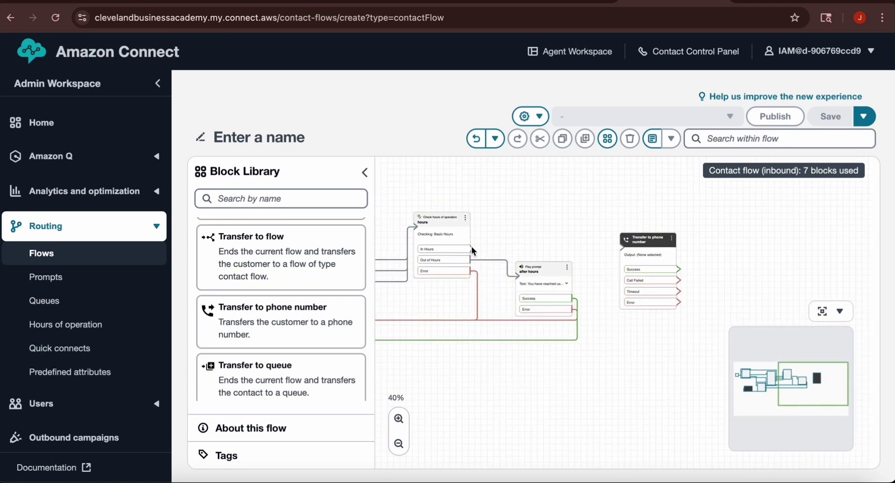
{"action": "left_click_drag", "start_coordinate": [472, 248], "coordinate": [621, 248]}
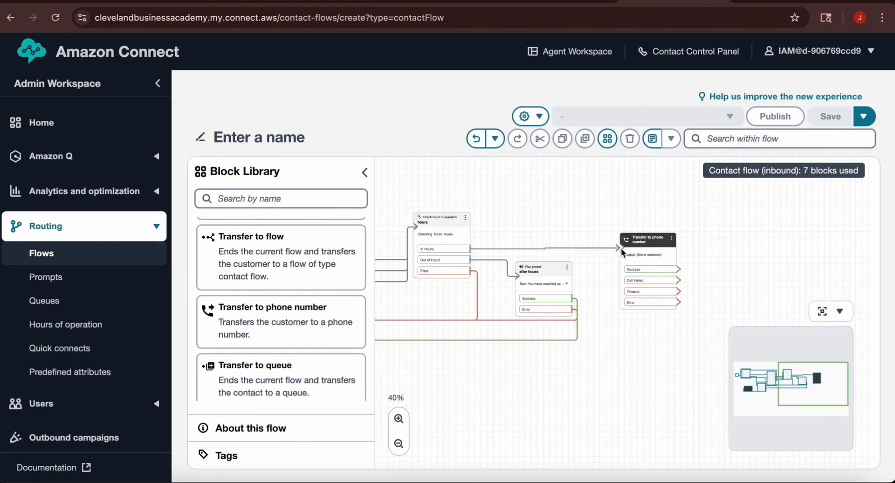
{"action": "left_click_drag", "start_coordinate": [751, 256], "coordinate": [577, 264]}
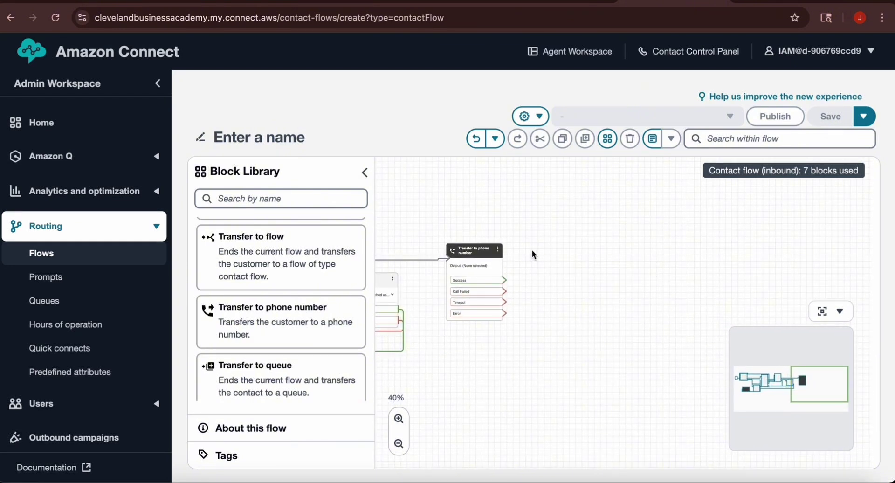
{"action": "left_click", "coordinate": [499, 247]}
Step: Name the transfer block 'Call fo' and enter the destination US phone number
{"action": "left_click", "coordinate": [507, 253]}
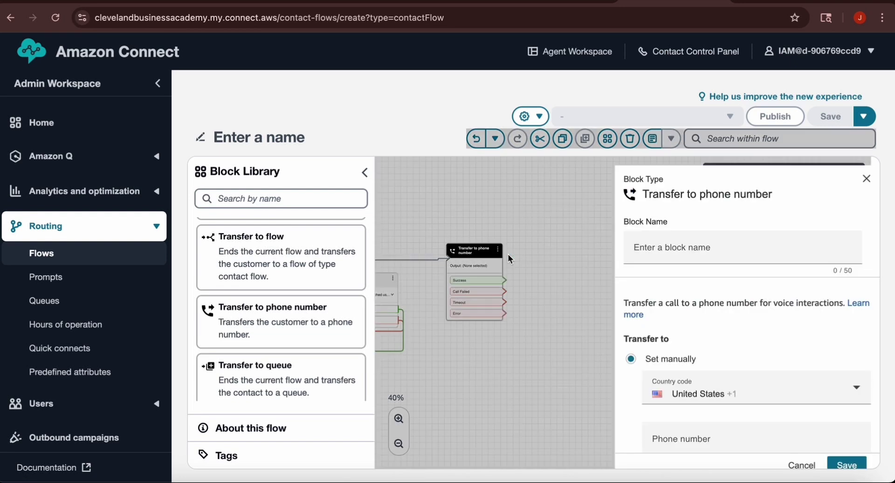
{"action": "left_click", "coordinate": [668, 252]}
{"action": "type", "text": "Call fo"}
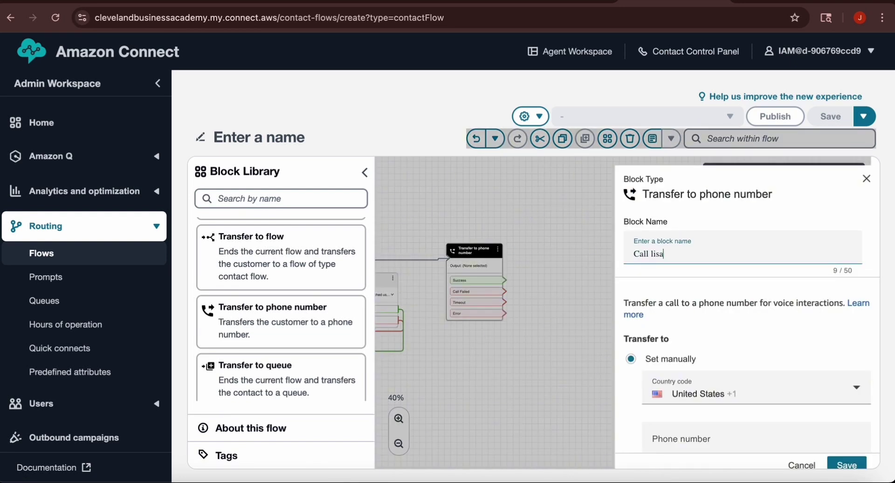
{"action": "scroll", "coordinate": [726, 283], "scroll_direction": "down", "scroll_amount": 3}
{"action": "left_click", "coordinate": [726, 282]}
{"action": "scroll", "coordinate": [799, 318], "scroll_direction": "down", "scroll_amount": 3}
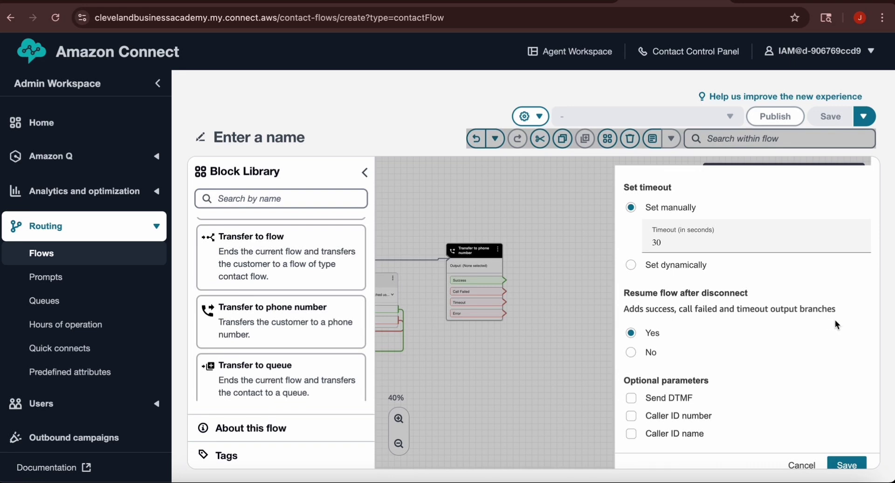
Step: Set Resume flow after disconnect to No, leave Caller ID number and name unchecked, and save
{"action": "left_click_drag", "start_coordinate": [828, 320], "coordinate": [686, 329]}
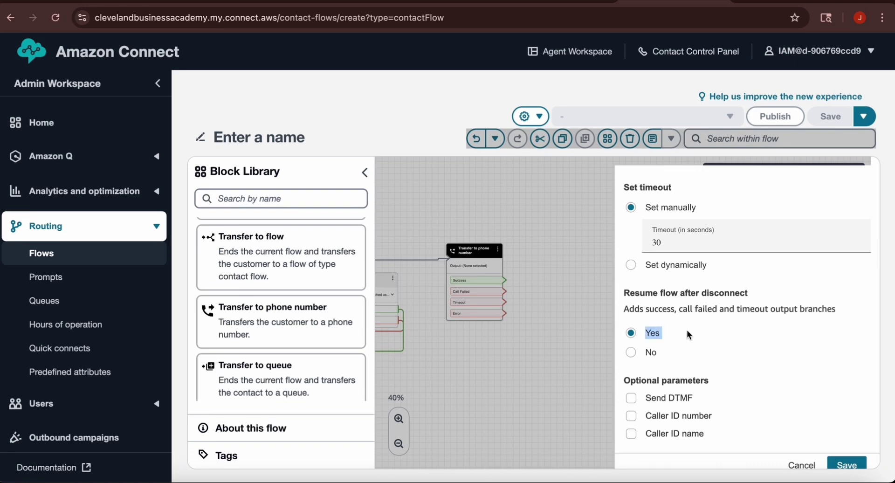
{"action": "left_click", "coordinate": [632, 353]}
{"action": "left_click", "coordinate": [759, 334]}
{"action": "left_click", "coordinate": [631, 416]}
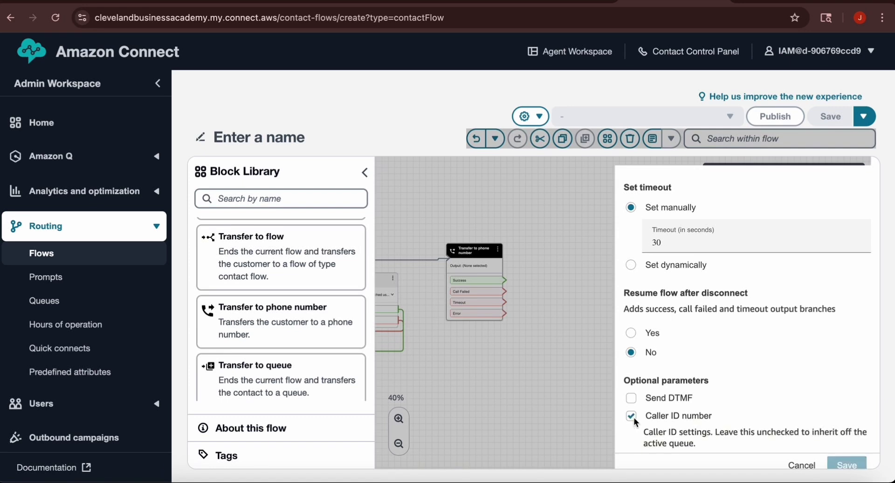
{"action": "left_click", "coordinate": [633, 418]}
{"action": "left_click", "coordinate": [631, 433]}
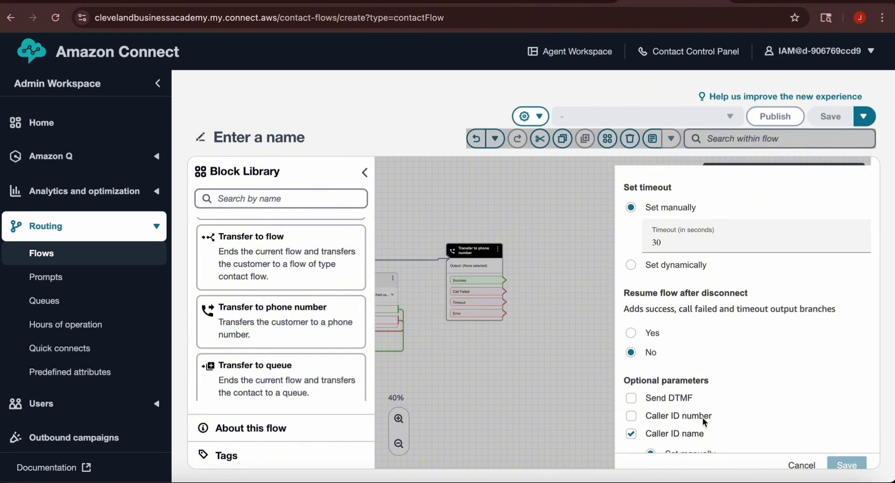
{"action": "scroll", "coordinate": [703, 418], "scroll_direction": "down", "scroll_amount": 1}
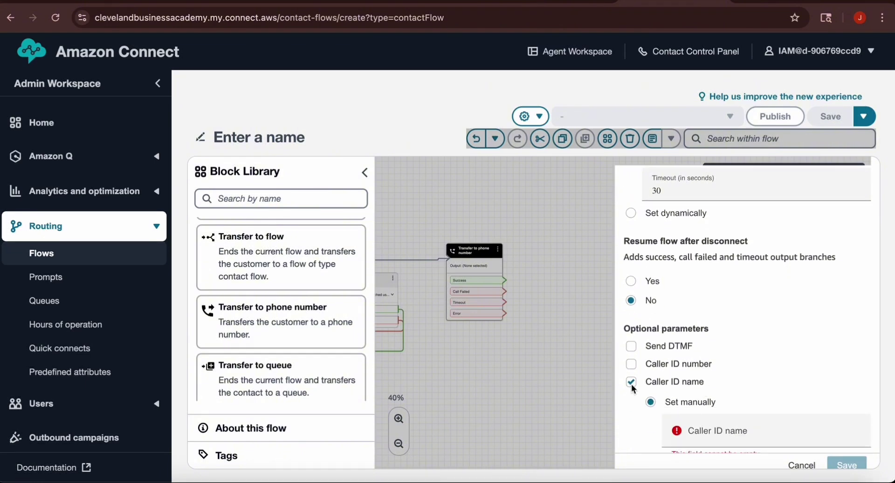
{"action": "left_click", "coordinate": [631, 383]}
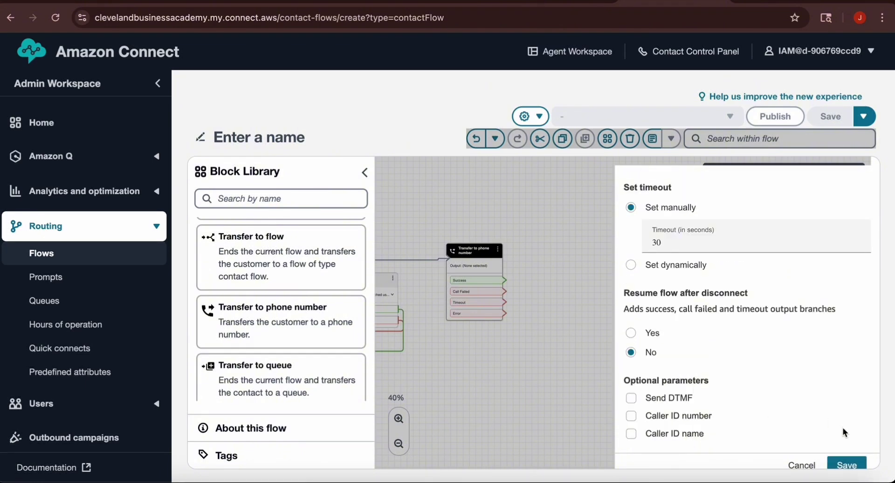
{"action": "left_click", "coordinate": [847, 465]}
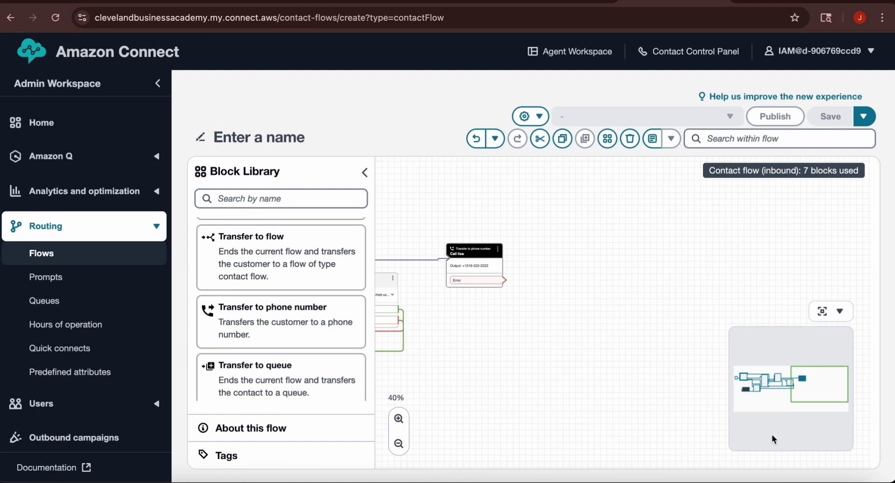
Step: At 30% zoom, move the transfer block lower and connect its Error output to Disconnect
{"action": "left_click_drag", "start_coordinate": [589, 309], "coordinate": [636, 313]}
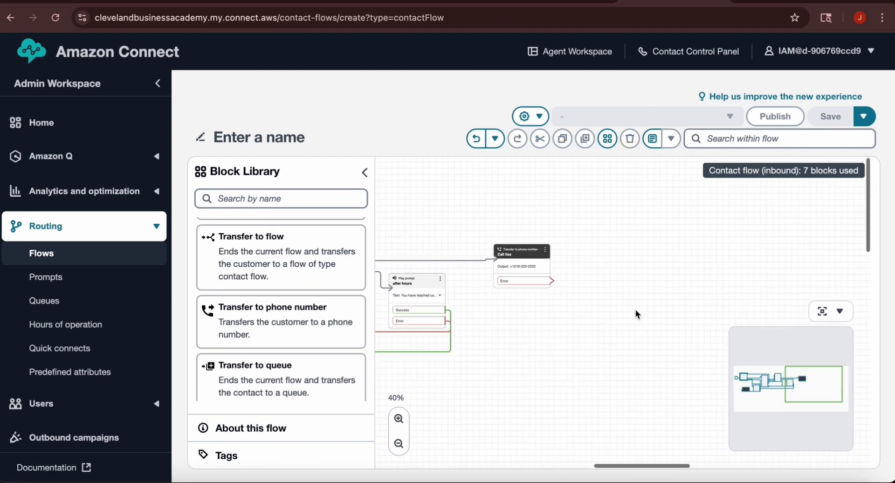
{"action": "left_click_drag", "start_coordinate": [537, 358], "coordinate": [687, 300]}
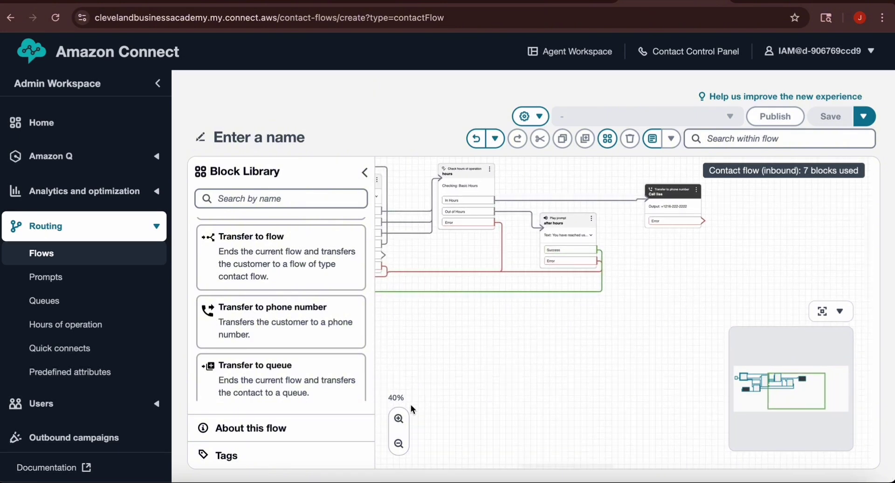
{"action": "left_click", "coordinate": [398, 443]}
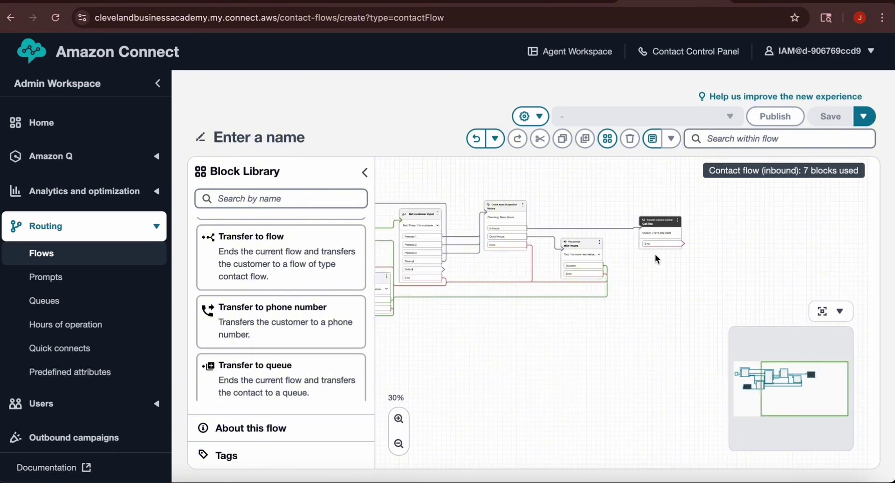
{"action": "left_click_drag", "start_coordinate": [664, 220], "coordinate": [498, 359]}
{"action": "left_click_drag", "start_coordinate": [647, 348], "coordinate": [757, 283]}
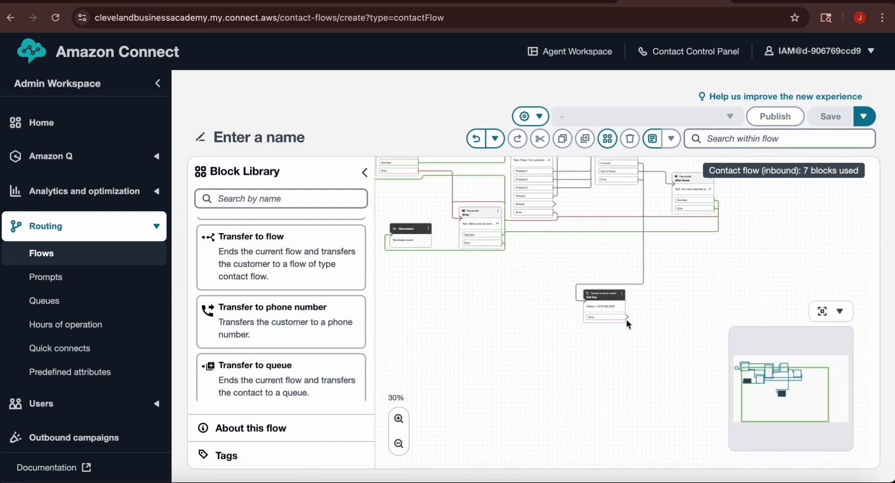
{"action": "left_click_drag", "start_coordinate": [627, 315], "coordinate": [468, 242]}
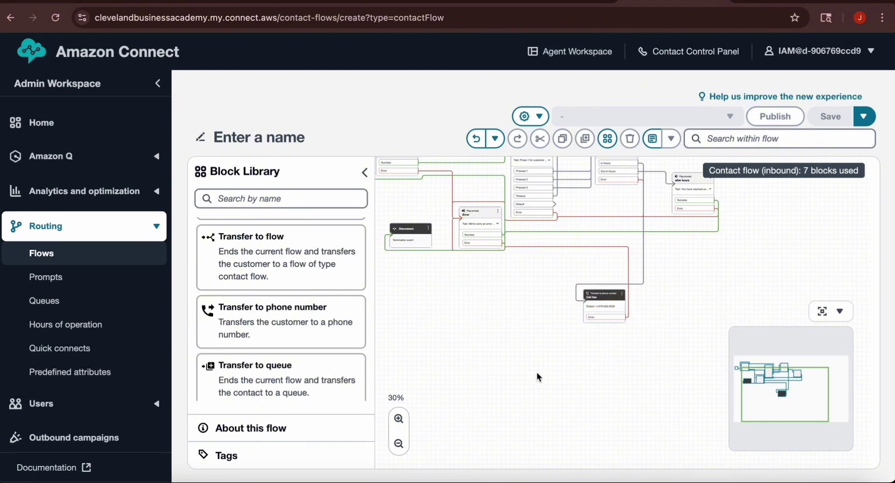
Step: Zoom back to 50% and route Get customer input's Default branch to Check hours of operation
{"action": "left_click_drag", "start_coordinate": [537, 376], "coordinate": [589, 428]}
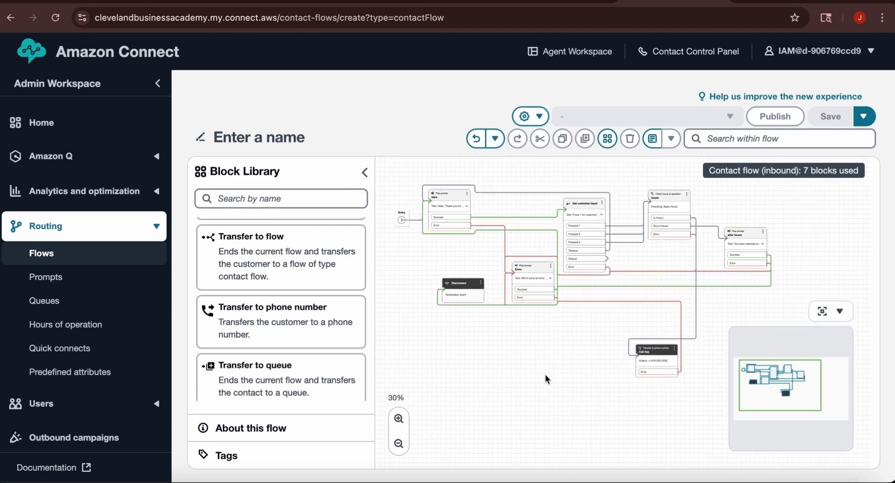
{"action": "left_click_drag", "start_coordinate": [577, 414], "coordinate": [567, 437]}
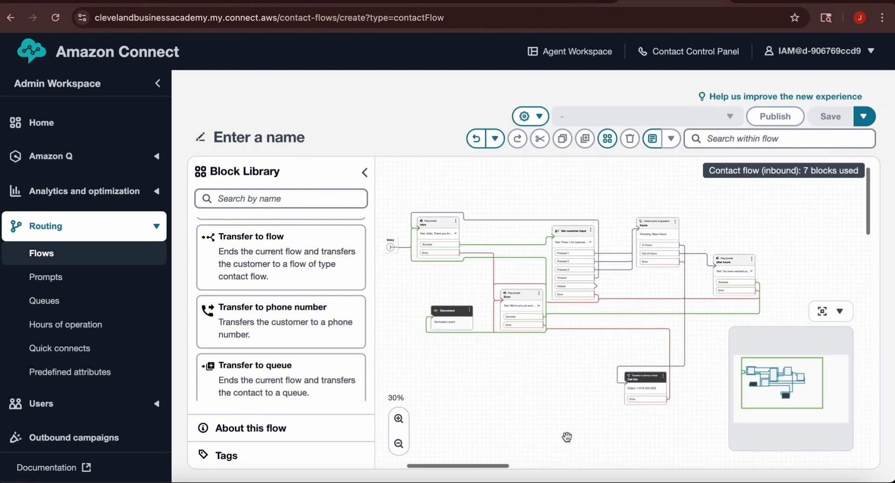
{"action": "left_click", "coordinate": [399, 418]}
{"action": "left_click", "coordinate": [398, 419]}
{"action": "left_click_drag", "start_coordinate": [482, 379], "coordinate": [471, 358]}
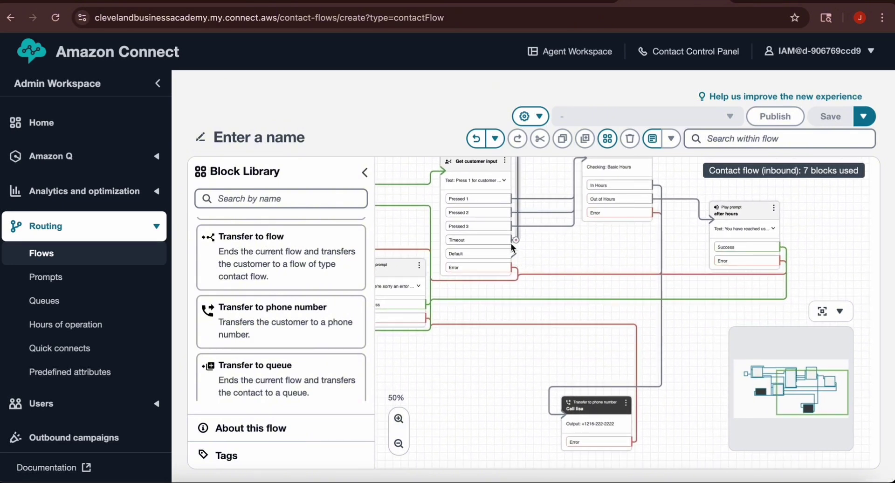
{"action": "left_click_drag", "start_coordinate": [517, 253], "coordinate": [597, 164]}
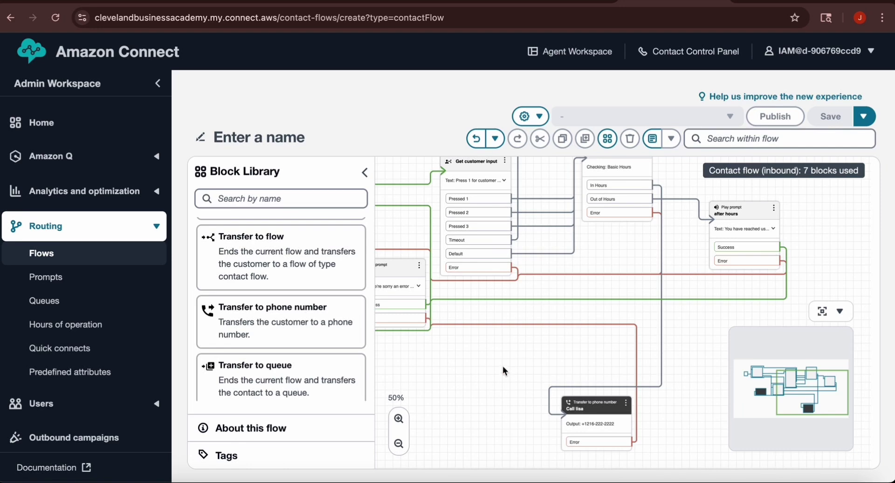
{"action": "left_click_drag", "start_coordinate": [503, 365], "coordinate": [644, 377]}
Step: Rename the flow to 'Sample May 28' and save it
{"action": "left_click", "coordinate": [259, 137]}
{"action": "type", "text": "Sample May 28"}
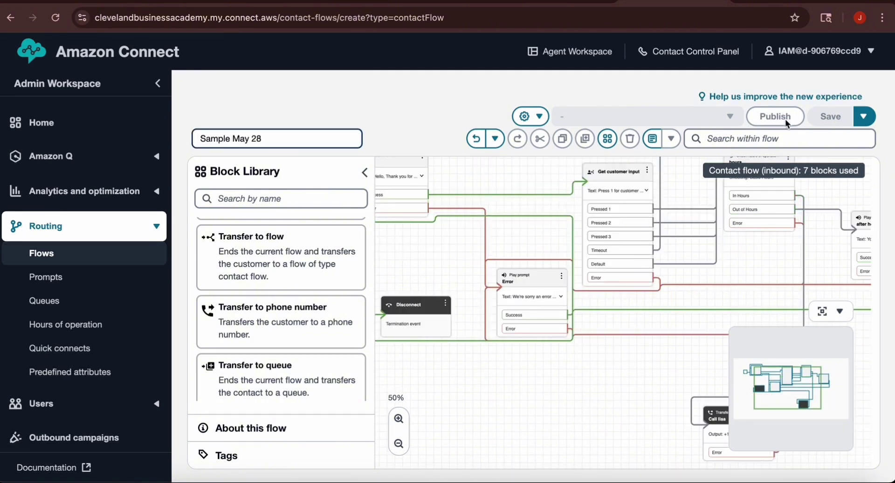
{"action": "left_click", "coordinate": [838, 123]}
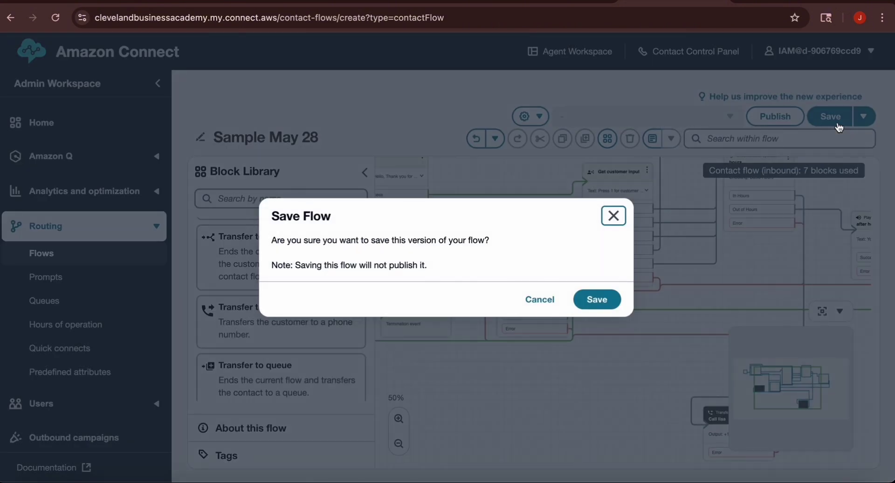
{"action": "left_click", "coordinate": [597, 298]}
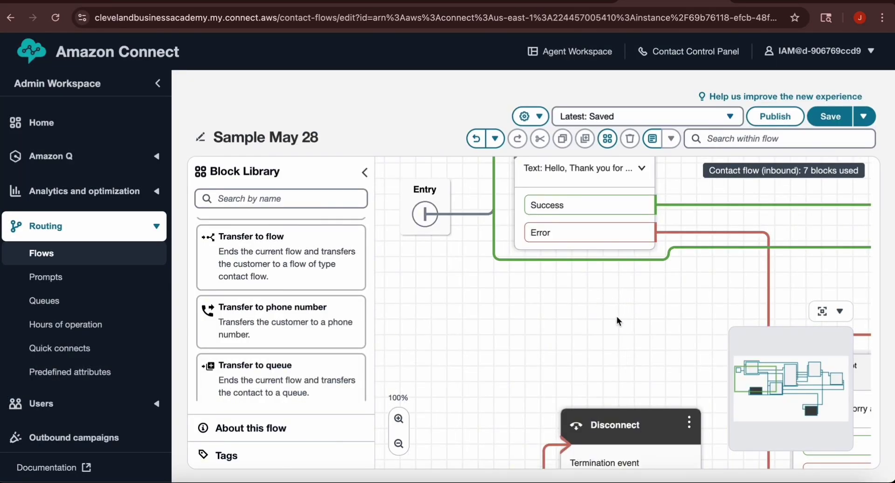
Step: Publish the saved 'Sample May 28' flow and confirm
{"action": "left_click_drag", "start_coordinate": [616, 317], "coordinate": [548, 401]}
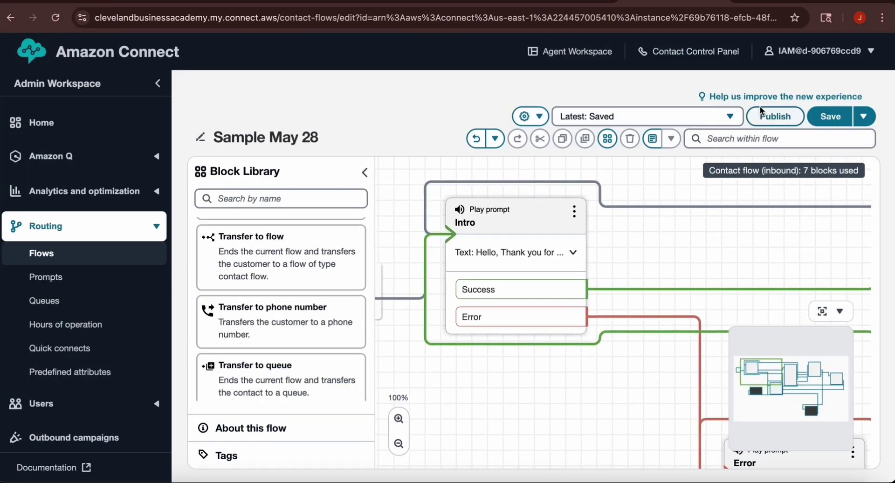
{"action": "left_click", "coordinate": [774, 116]}
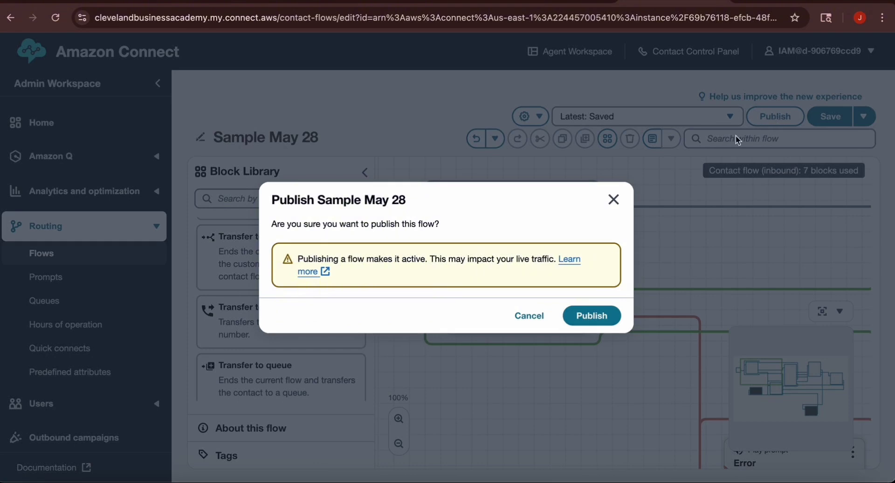
{"action": "left_click", "coordinate": [592, 316]}
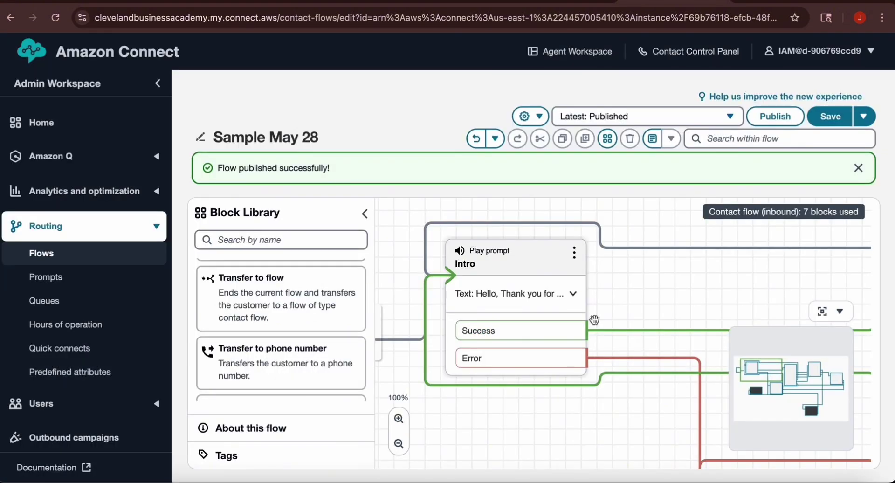